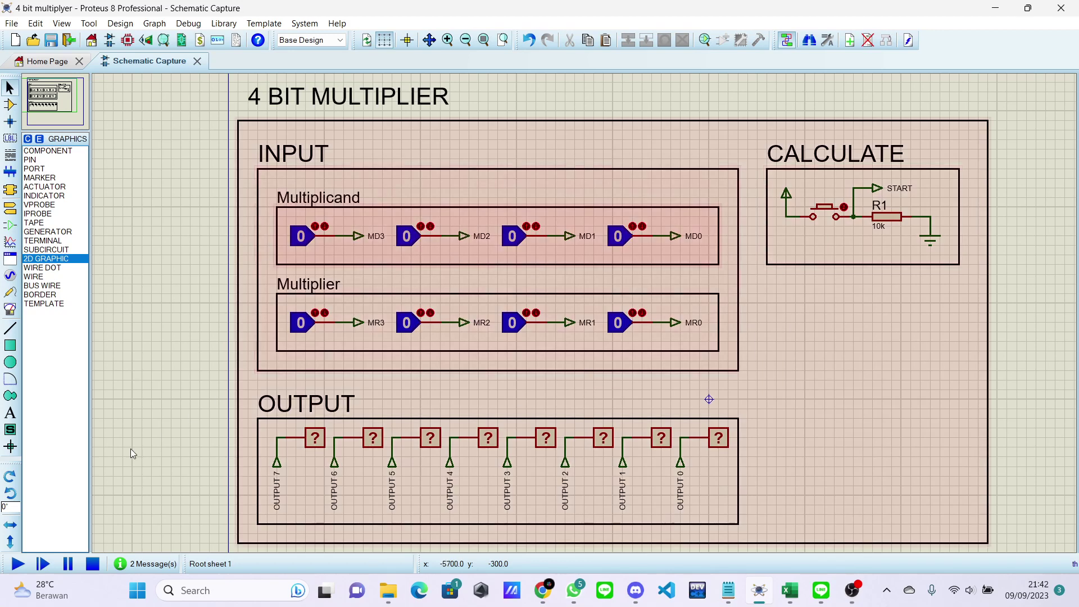
# Step: Start the simulation and set the multiplicand inputs MD3 to MD0 to 0111
pyautogui.click(17, 563)
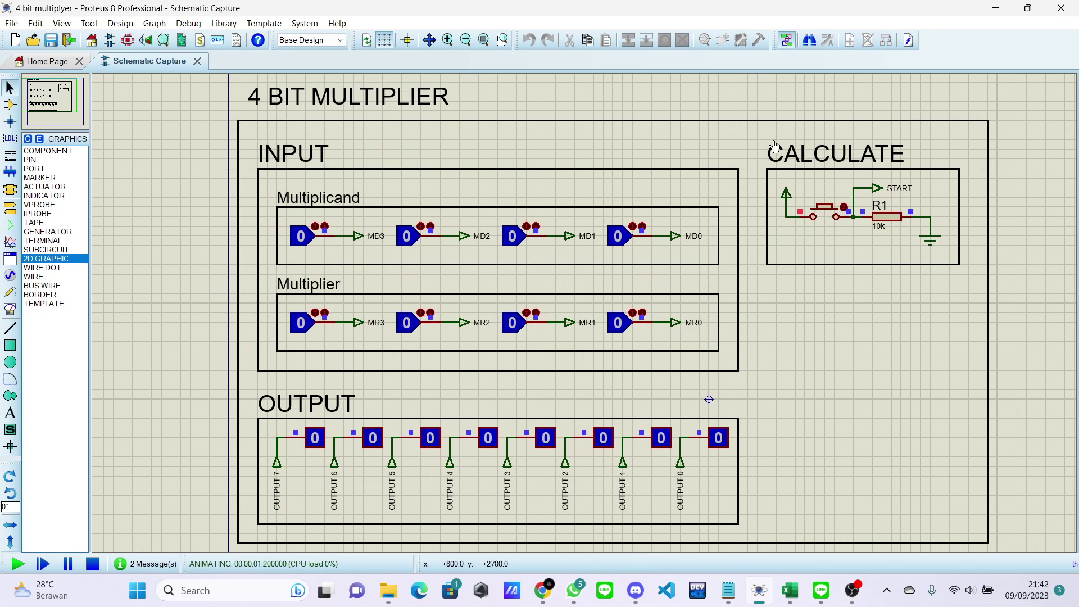
pyautogui.click(408, 240)
pyautogui.click(522, 248)
pyautogui.click(616, 241)
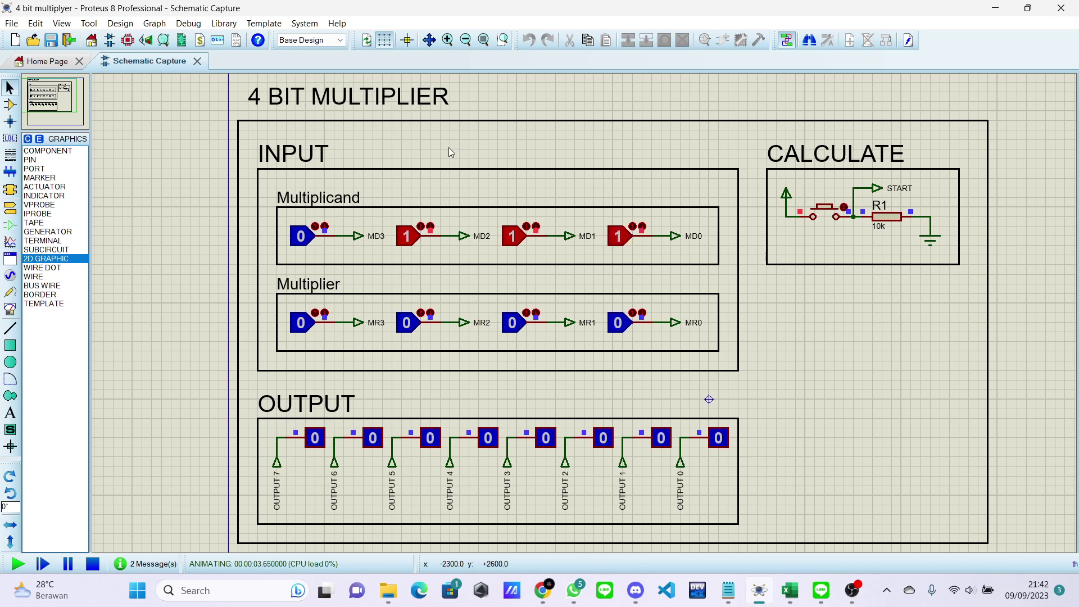
# Step: Set the multiplier inputs MR3 to MR0 to 0011 and trigger the calculation to read the output bits
pyautogui.click(514, 334)
pyautogui.click(620, 331)
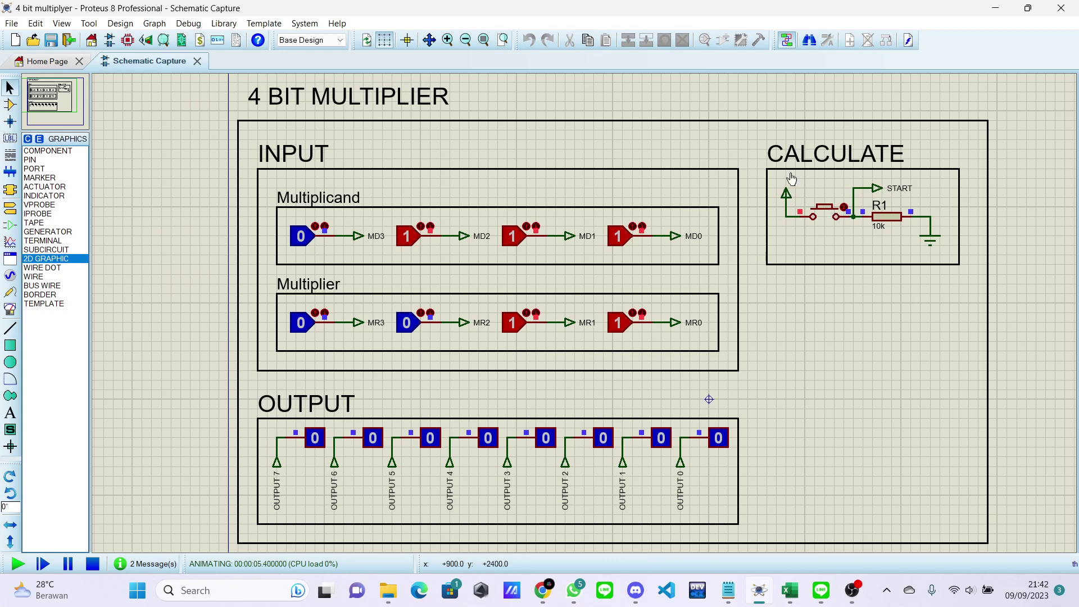
pyautogui.click(835, 215)
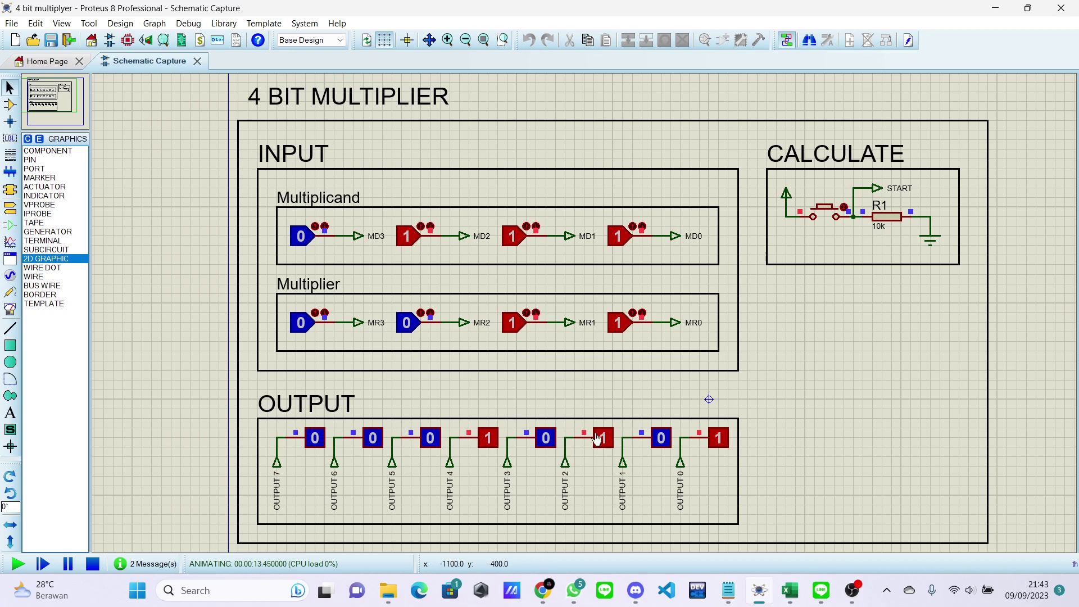
pyautogui.scroll(1, 582, 486)
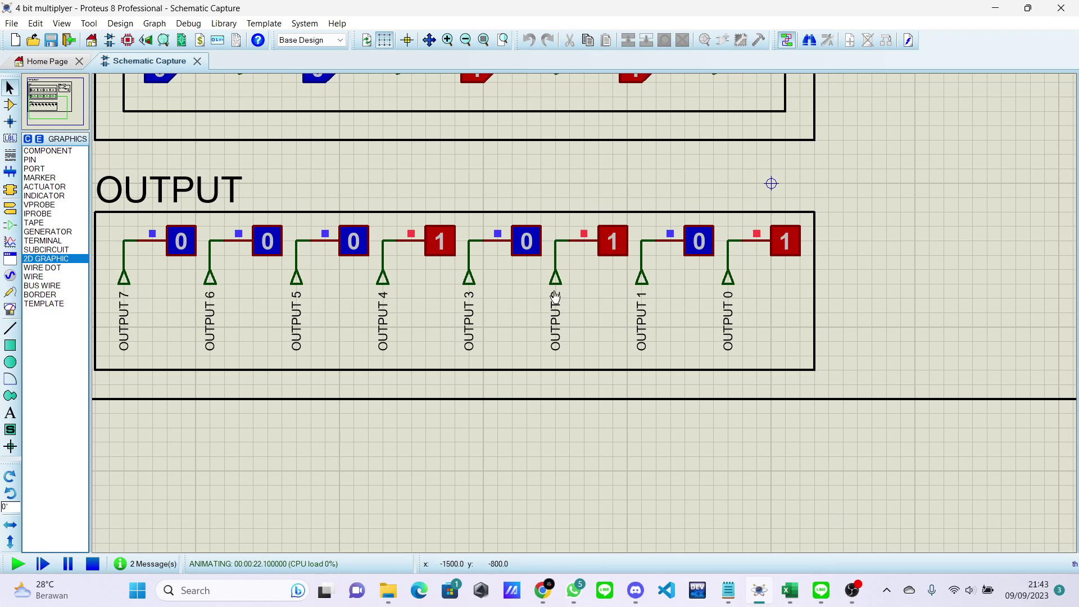
pyautogui.scroll(-1, 555, 295)
pyautogui.scroll(-1, 581, 244)
pyautogui.scroll(1, 583, 315)
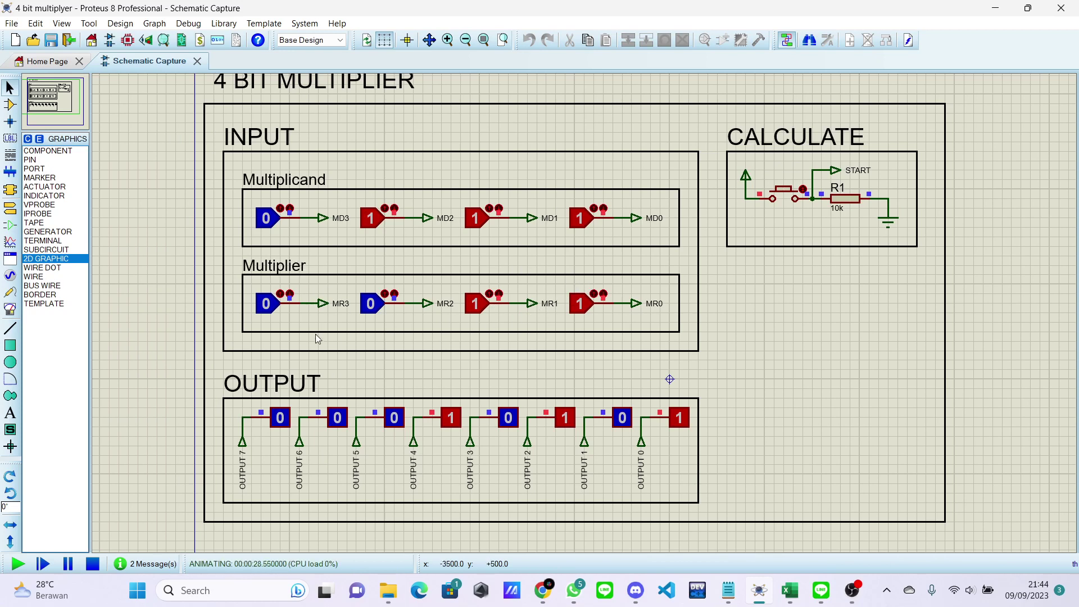
# Step: Change the multiplier inputs MR3 to MR0 to 1100 and trigger the calculation again
pyautogui.click(266, 304)
pyautogui.click(264, 308)
pyautogui.click(264, 313)
pyautogui.click(373, 312)
pyautogui.click(482, 313)
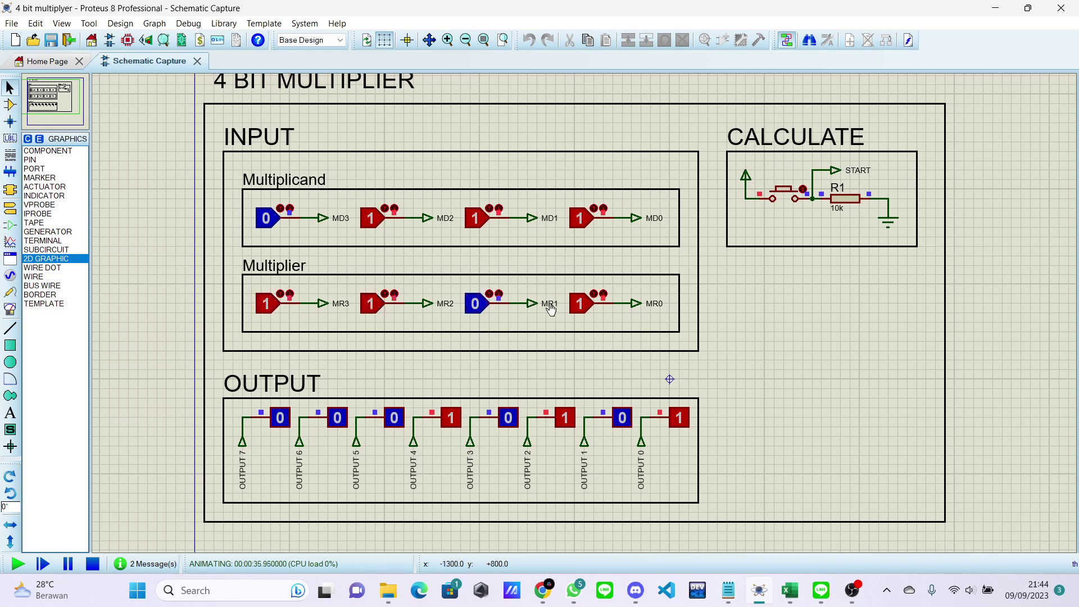
pyautogui.click(582, 309)
pyautogui.click(781, 189)
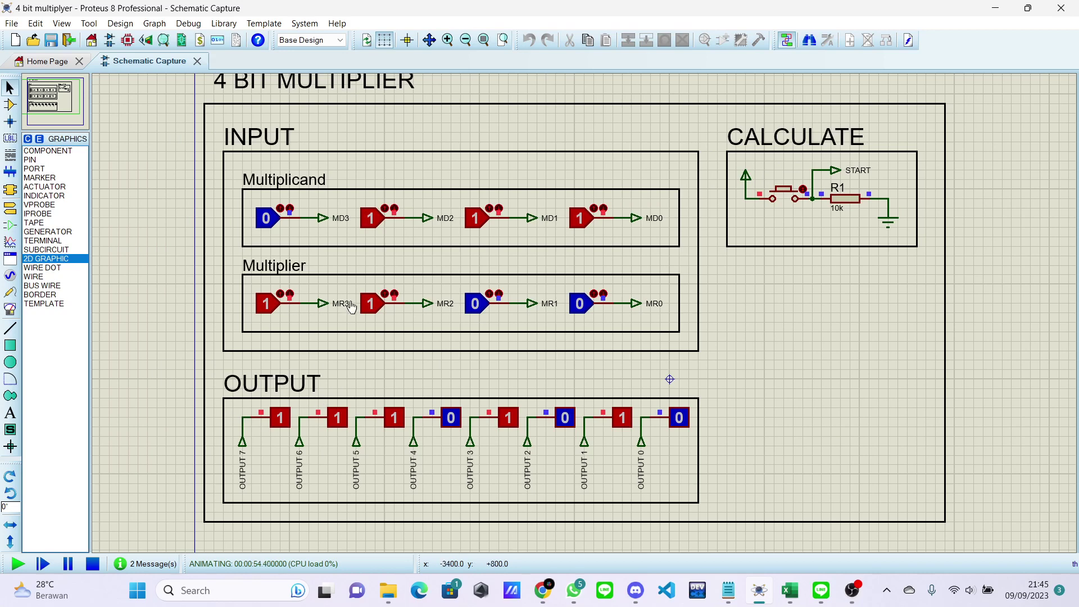
# Step: Examine the layout of the Start Engine, State Generator, Loop Action and Calculator Engine blocks beside the multiplier interface
pyautogui.scroll(-1, 933, 295)
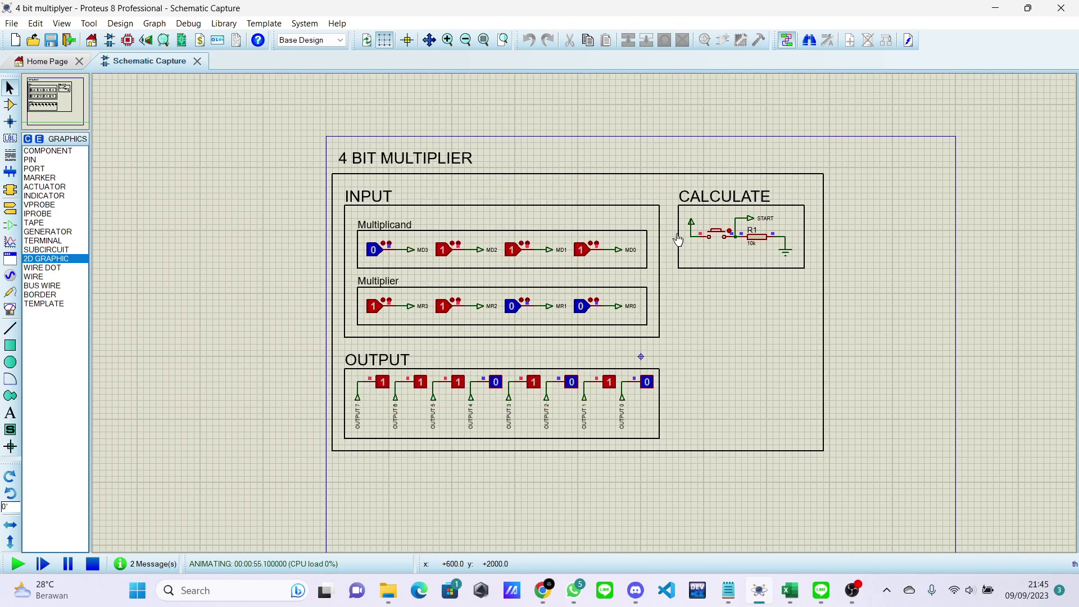
pyautogui.scroll(-1, 740, 298)
pyautogui.scroll(1, 588, 313)
pyautogui.scroll(-1, 591, 310)
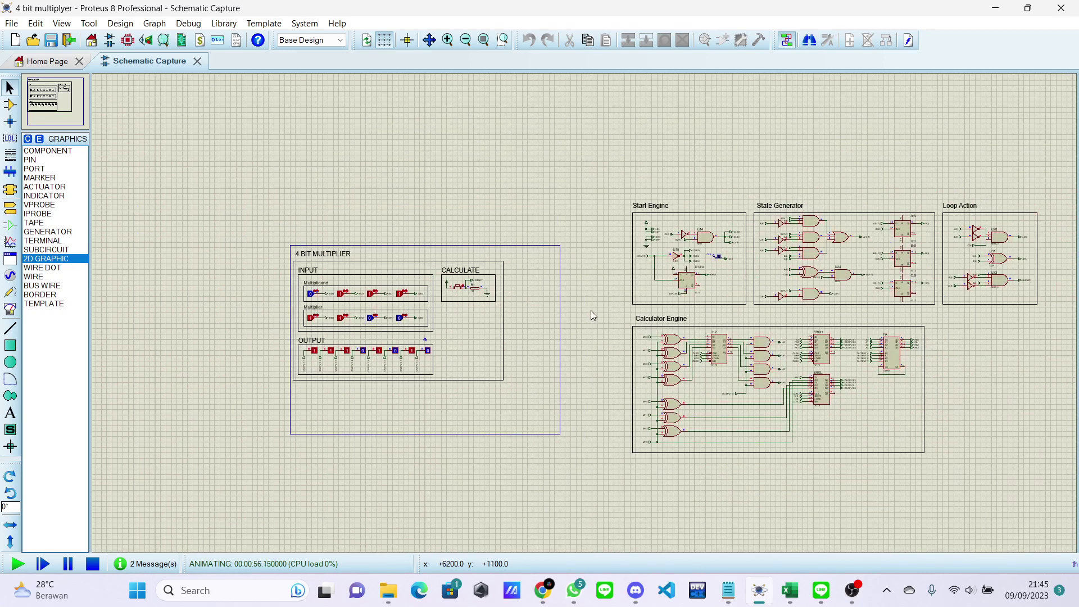
pyautogui.scroll(1, 585, 312)
pyautogui.scroll(-1, 585, 313)
pyautogui.scroll(1, 584, 312)
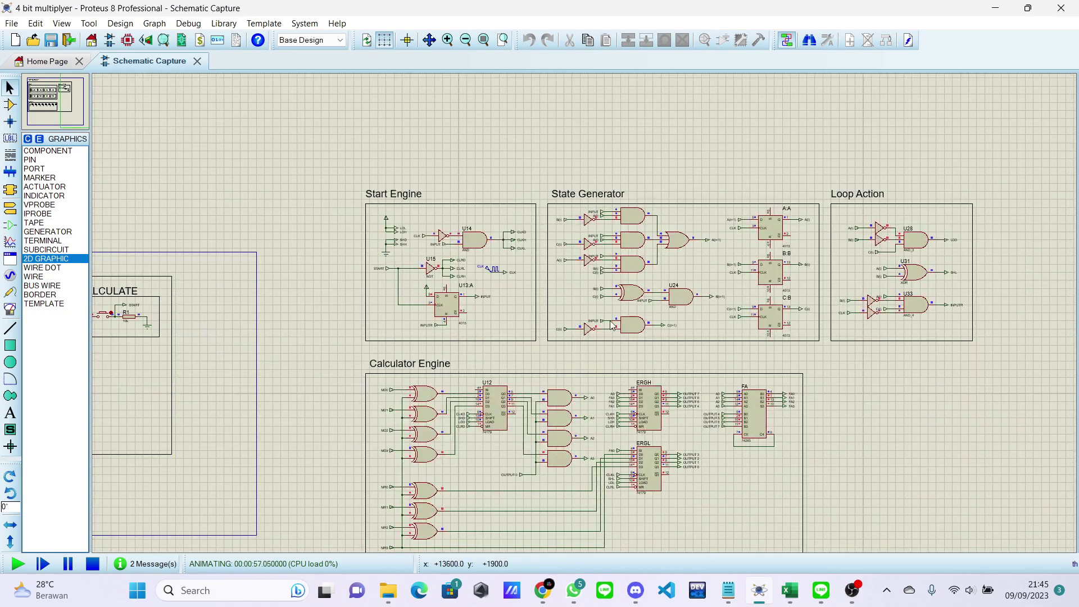
pyautogui.scroll(-1, 585, 314)
pyautogui.scroll(1, 585, 313)
pyautogui.scroll(1, 584, 313)
pyautogui.scroll(-1, 585, 321)
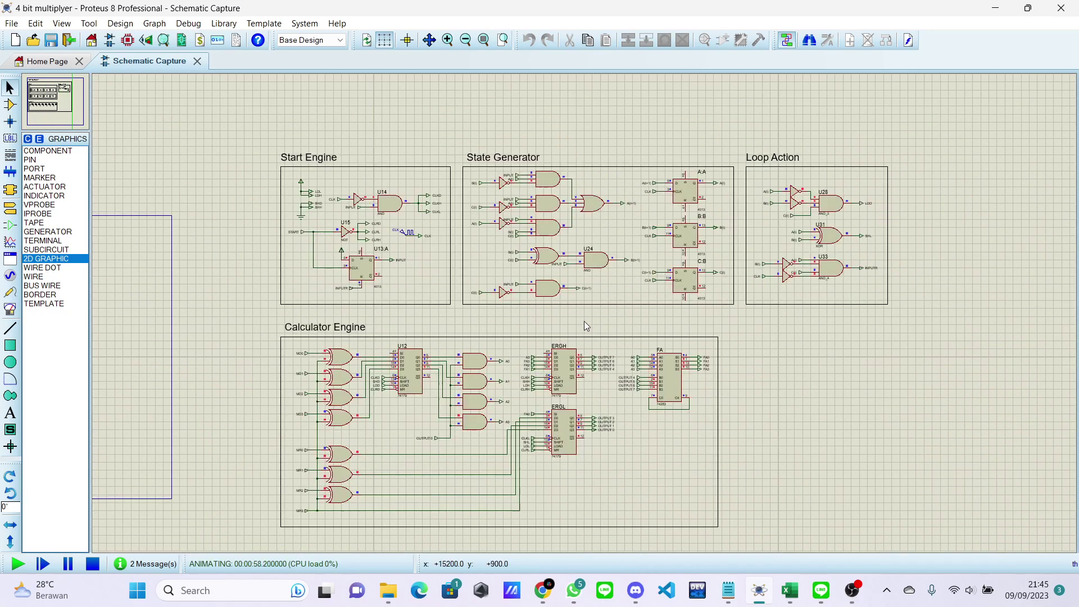
pyautogui.scroll(1, 552, 302)
pyautogui.moveTo(553, 302); pyautogui.dragTo(591, 225)
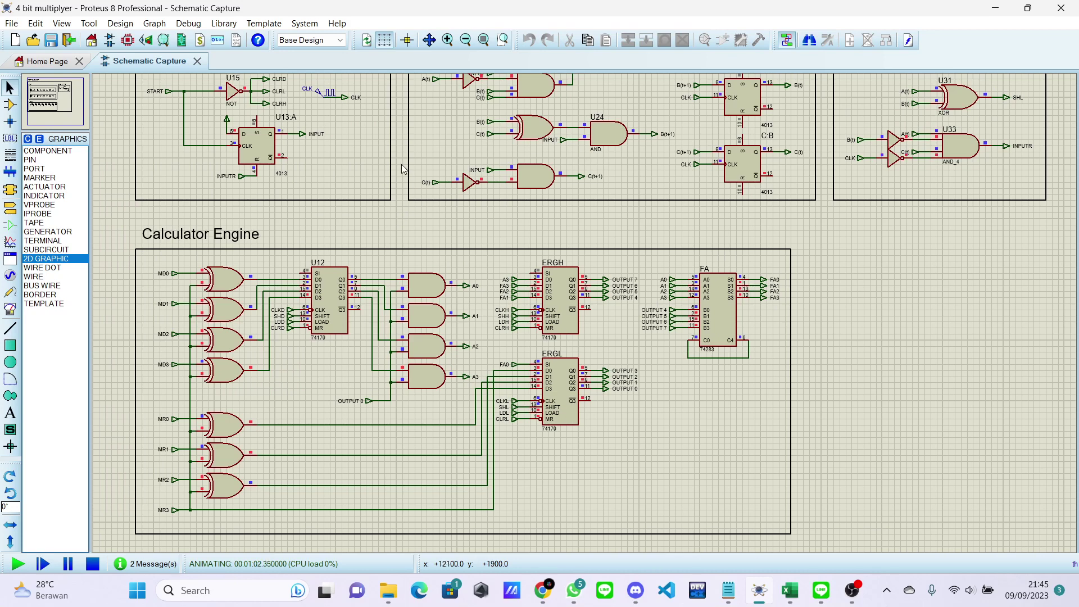
# Step: Examine the Start Engine circuit and the CALCULATE switch that feeds its START signal
pyautogui.scroll(-2, 484, 160)
pyautogui.scroll(2, 586, 312)
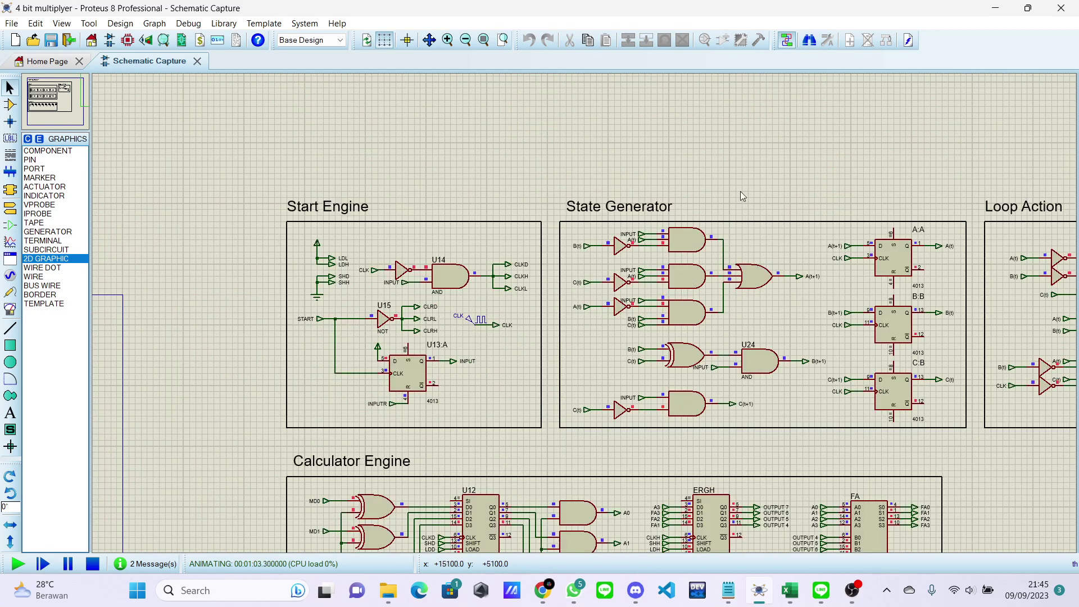
pyautogui.scroll(1, 308, 314)
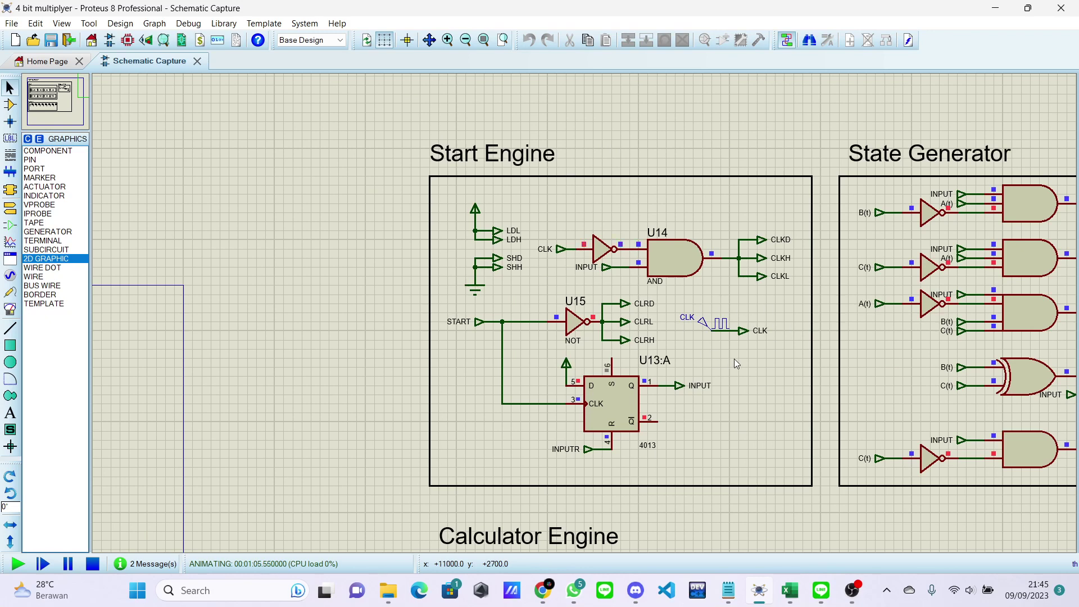
pyautogui.scroll(-3, 317, 353)
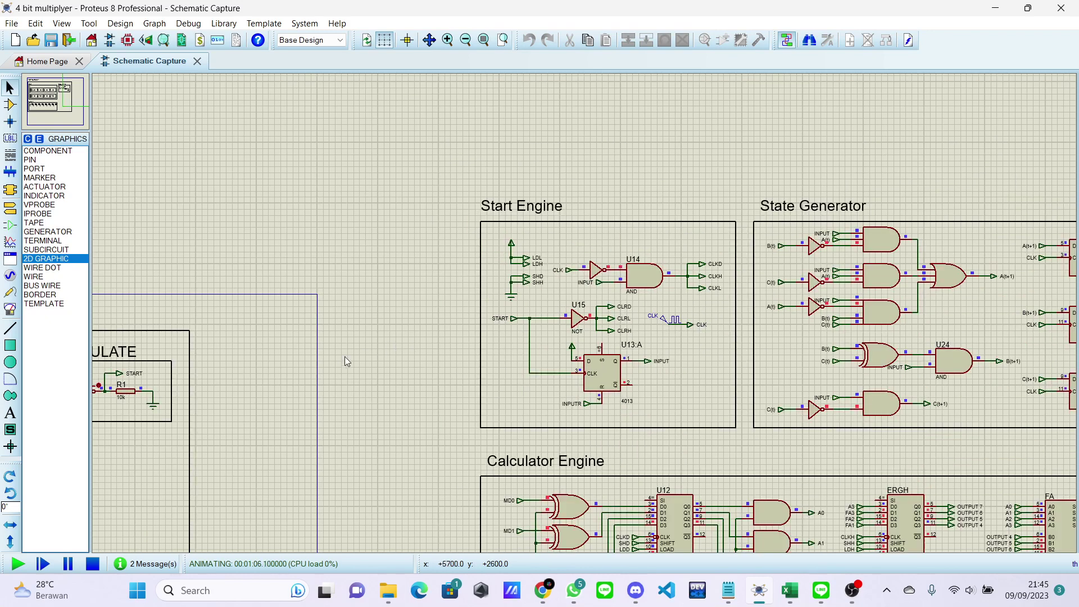
pyautogui.scroll(1, 579, 319)
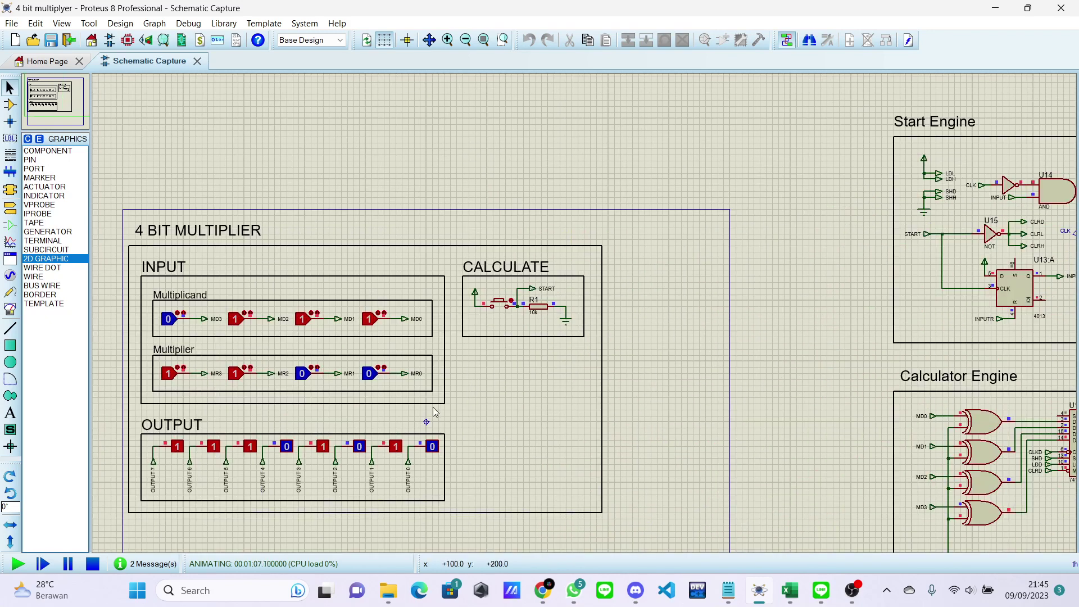
pyautogui.scroll(-1, 754, 261)
pyautogui.scroll(2, 584, 319)
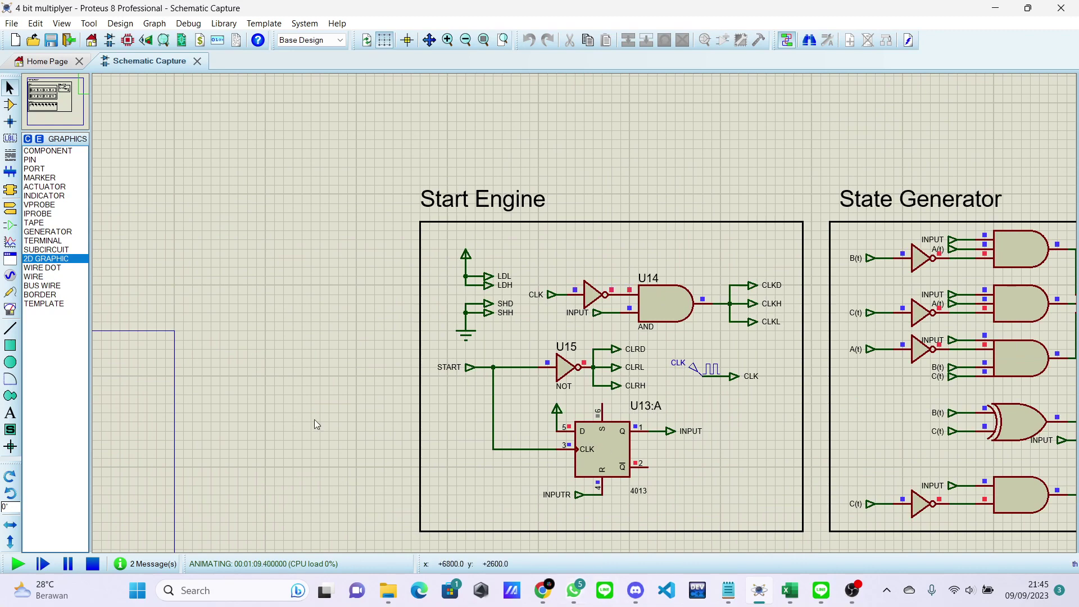
pyautogui.scroll(-2, 343, 405)
pyautogui.scroll(-1, 585, 313)
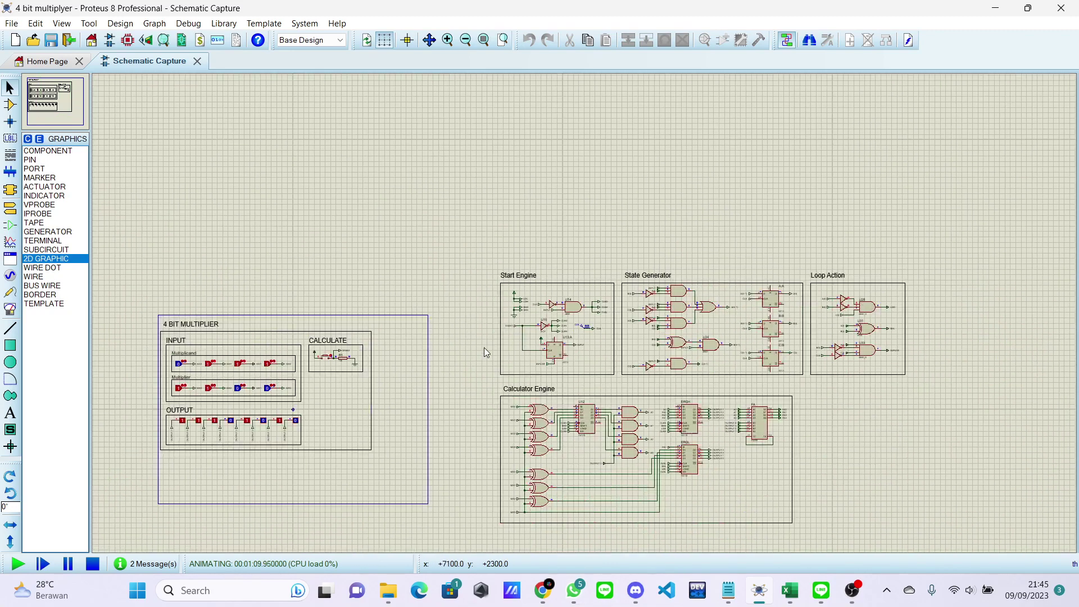
pyautogui.scroll(1, 484, 348)
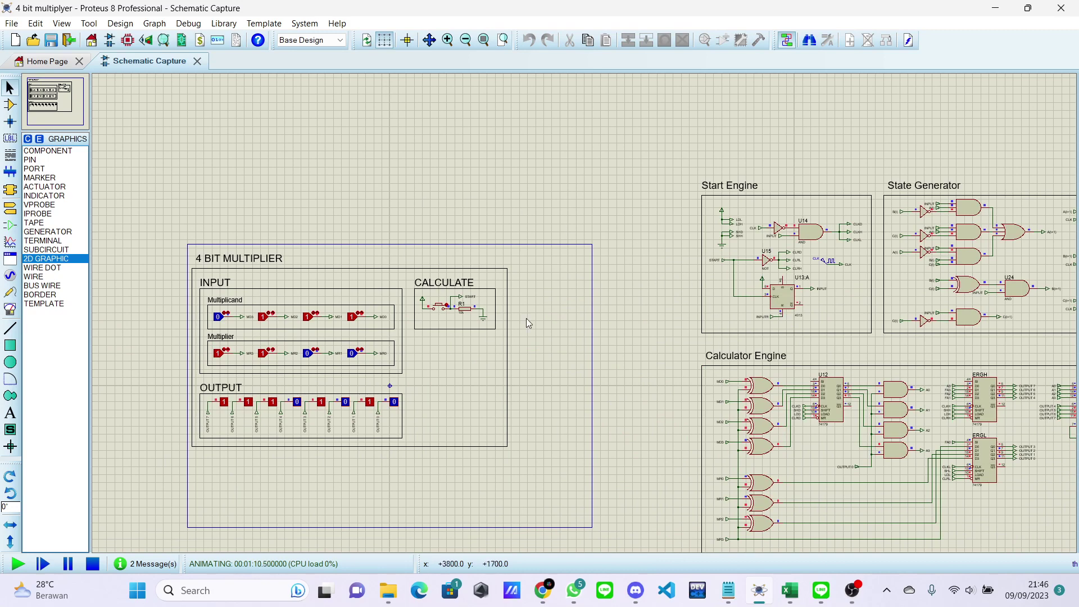
pyautogui.scroll(1, 584, 307)
pyautogui.scroll(1, 583, 302)
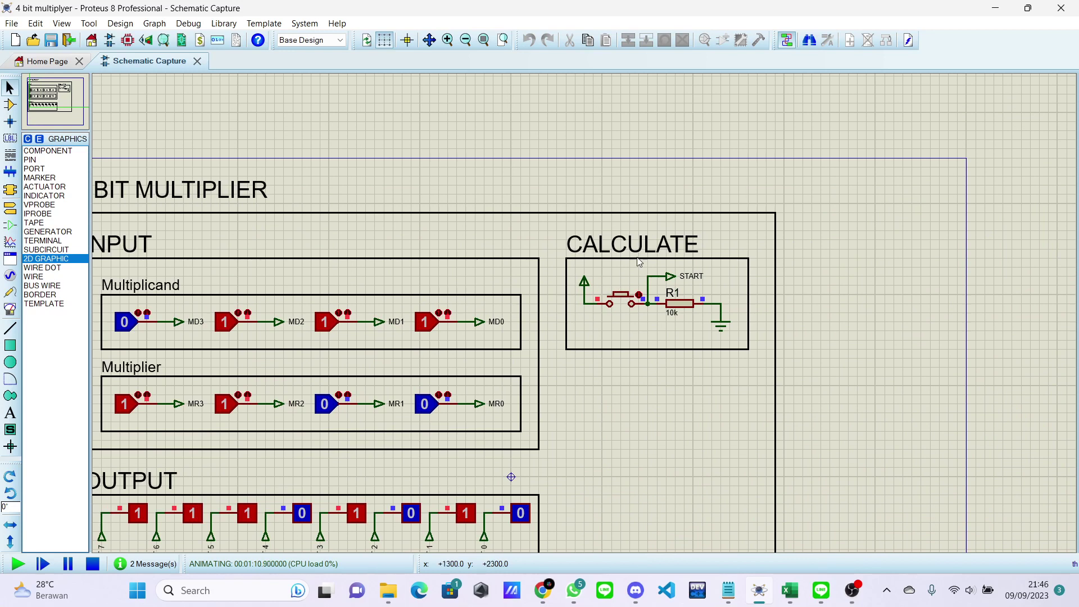
pyautogui.click(619, 296)
pyautogui.click(318, 406)
pyautogui.click(440, 405)
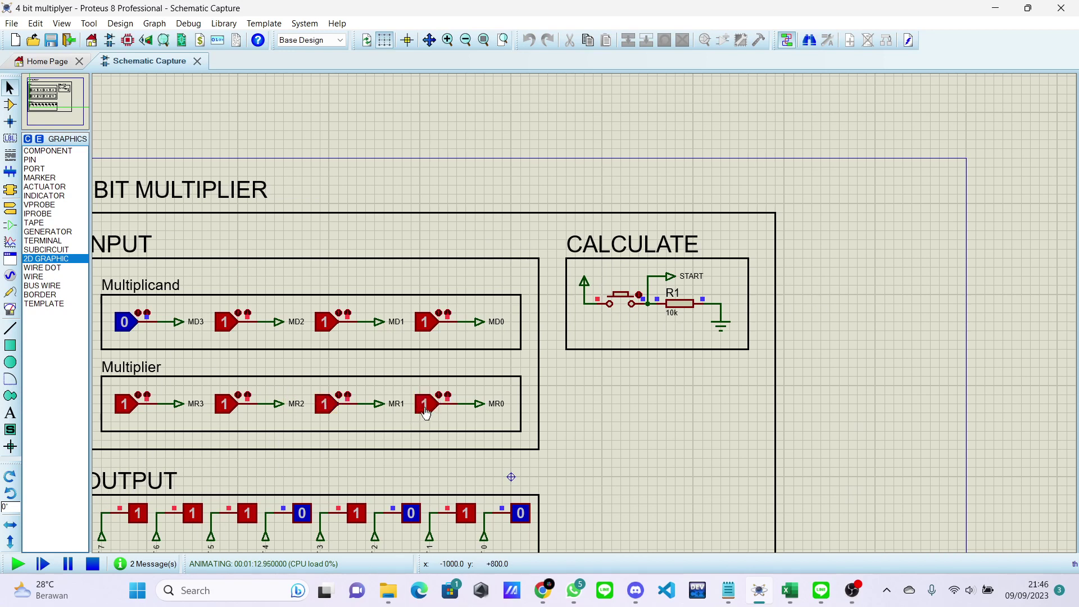
pyautogui.click(430, 407)
pyautogui.click(318, 406)
# Step: Return the multiplier inputs MR3 to MR0 to 0011 and rerun the calculation from the CALCULATE switch
pyautogui.scroll(-5, 730, 289)
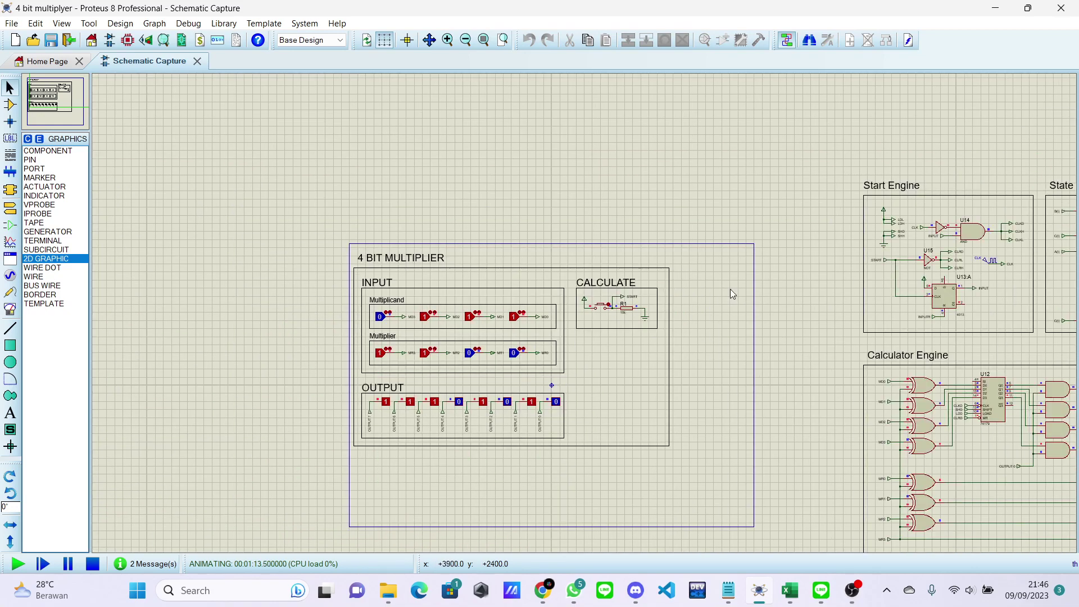
pyautogui.scroll(3, 806, 276)
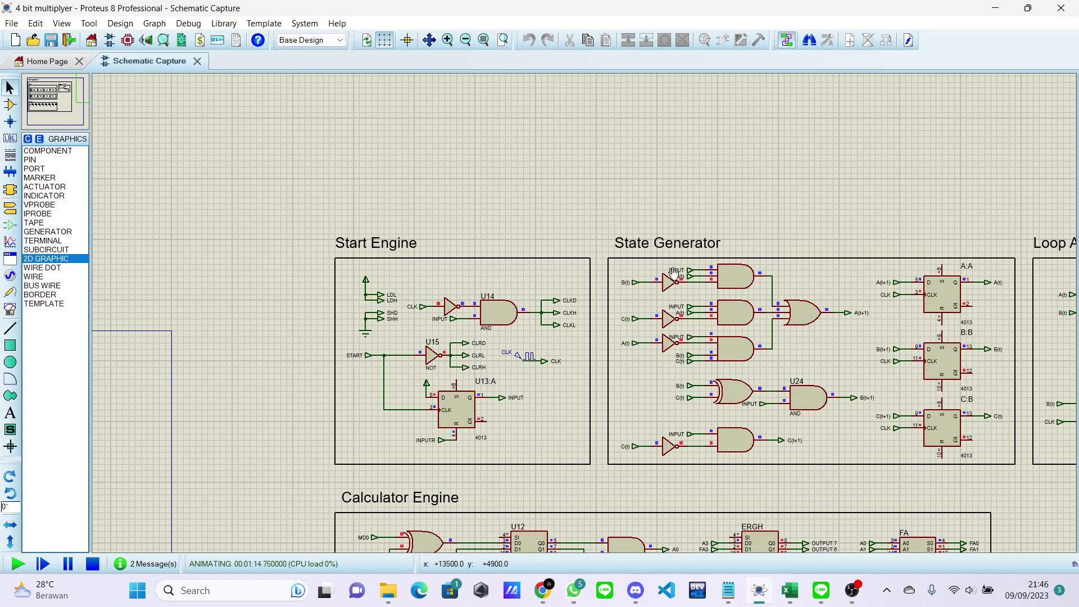
pyautogui.scroll(-3, 453, 368)
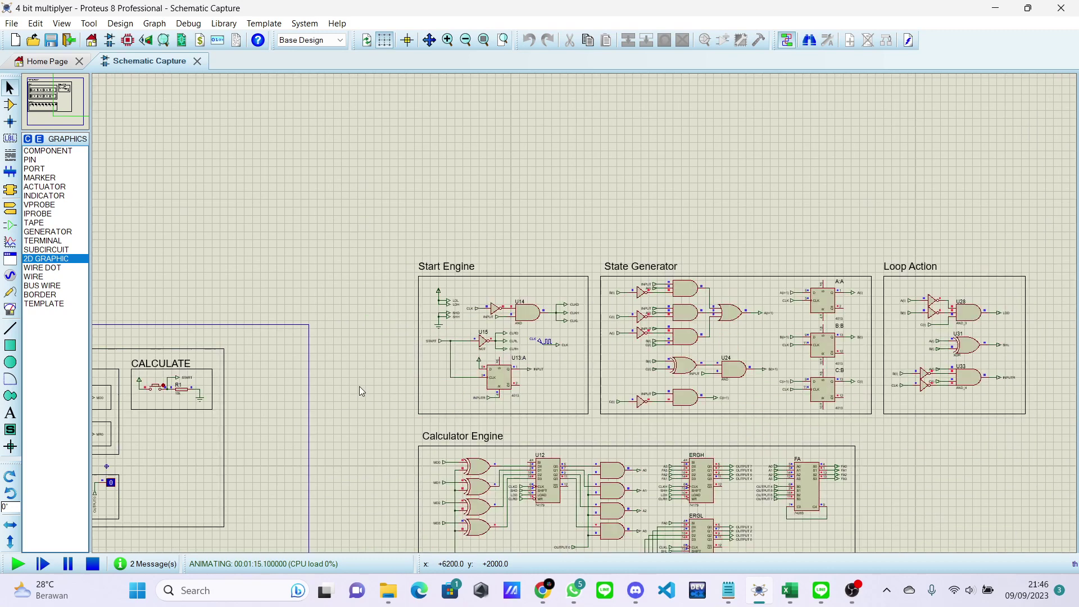
pyautogui.scroll(3, 581, 307)
pyautogui.scroll(2, 581, 307)
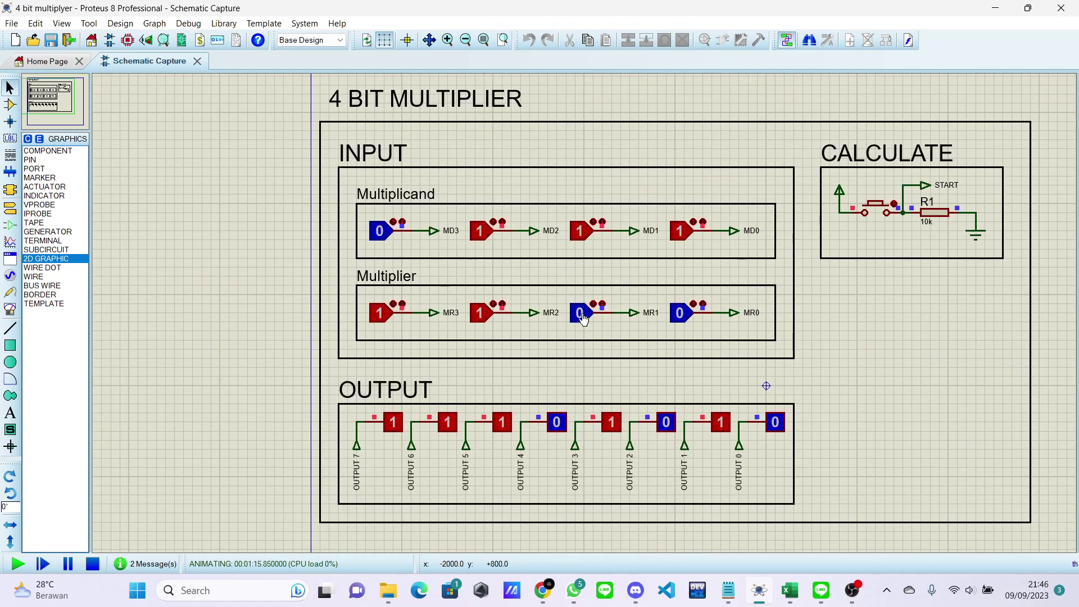
pyautogui.click(382, 316)
pyautogui.click(480, 316)
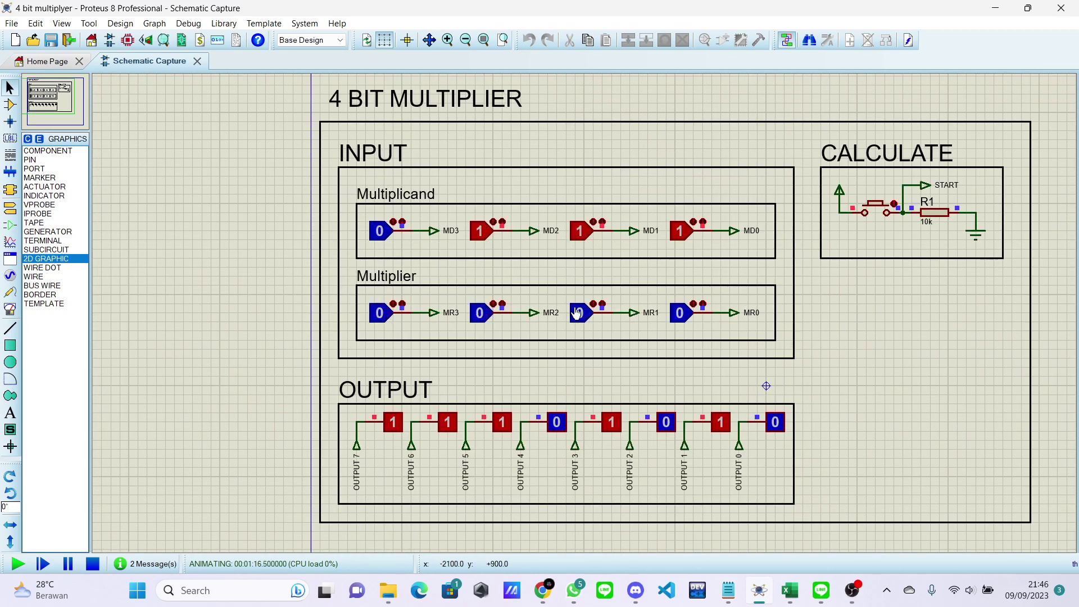
pyautogui.click(578, 314)
pyautogui.click(678, 314)
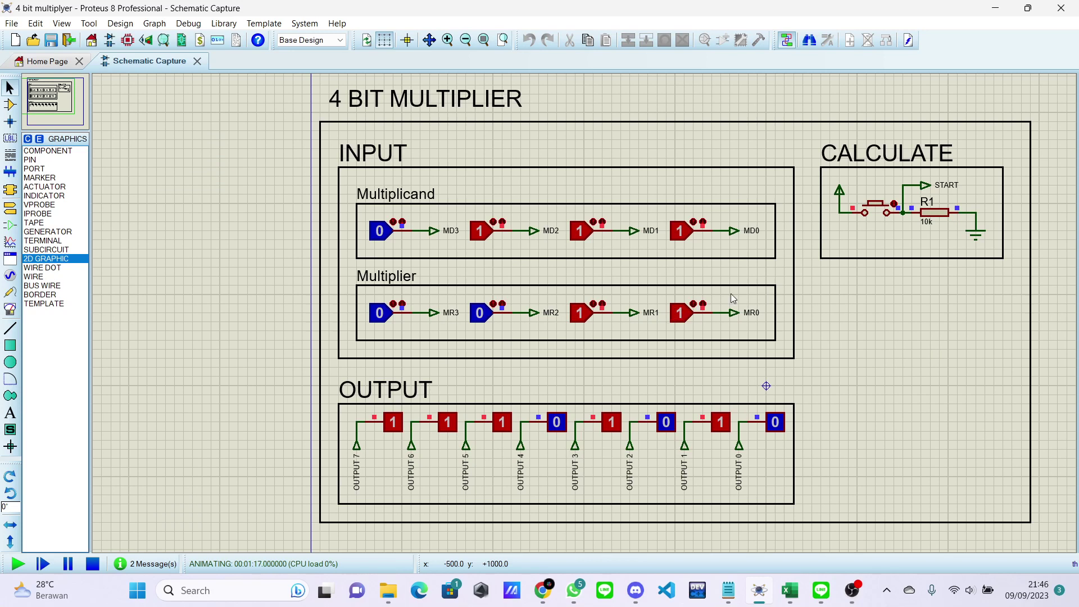
pyautogui.click(877, 205)
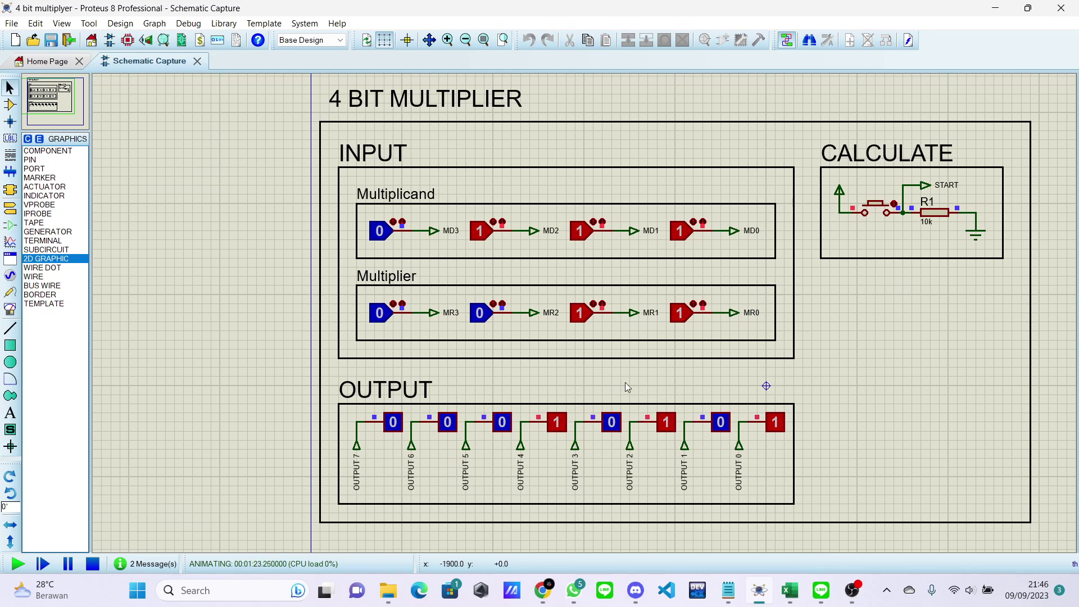
# Step: Examine how the calculated output relates to the Calculator Engine, State Generator and Loop Action circuits
pyautogui.scroll(-2, 708, 375)
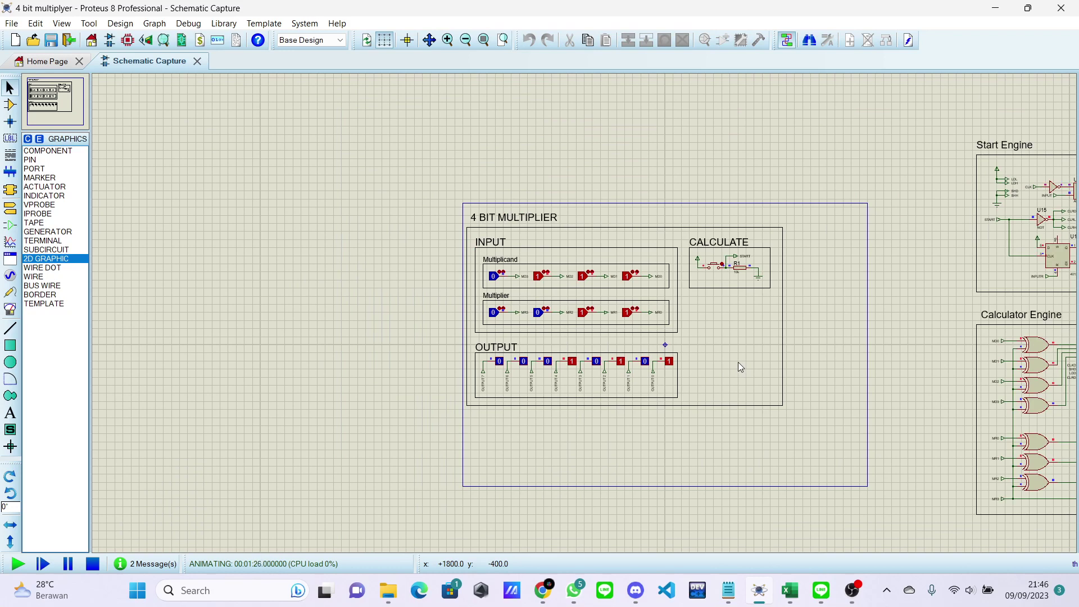
pyautogui.scroll(-1, 858, 376)
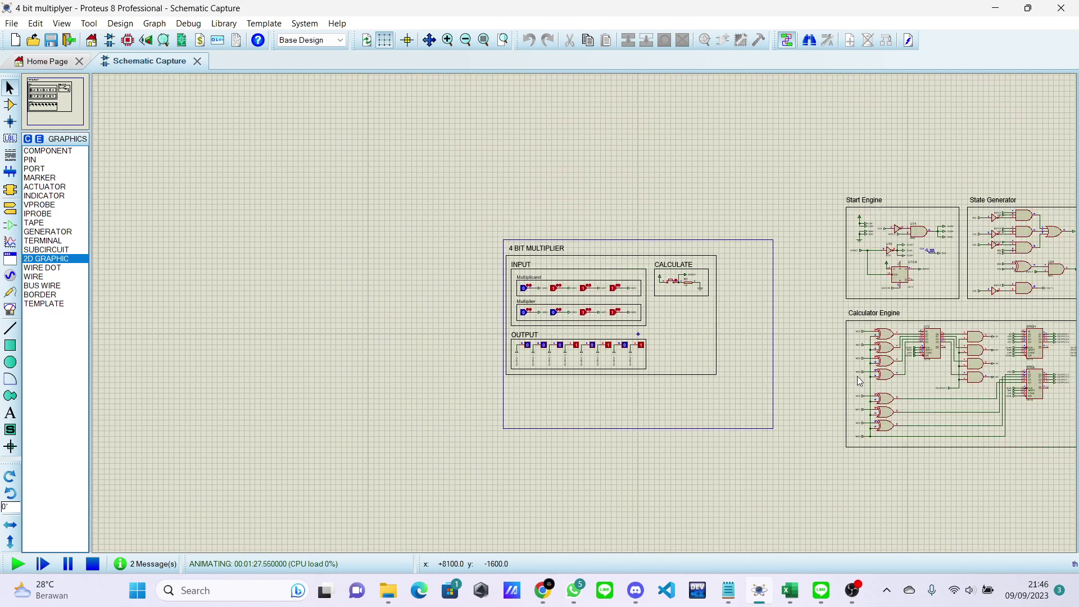
pyautogui.scroll(1, 858, 376)
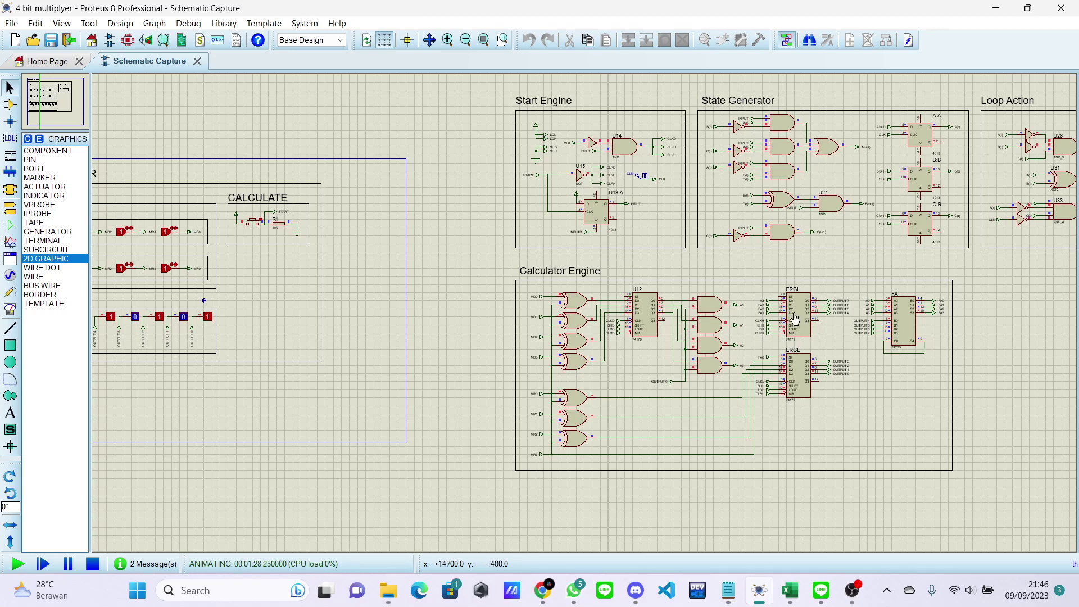
pyautogui.scroll(1, 806, 237)
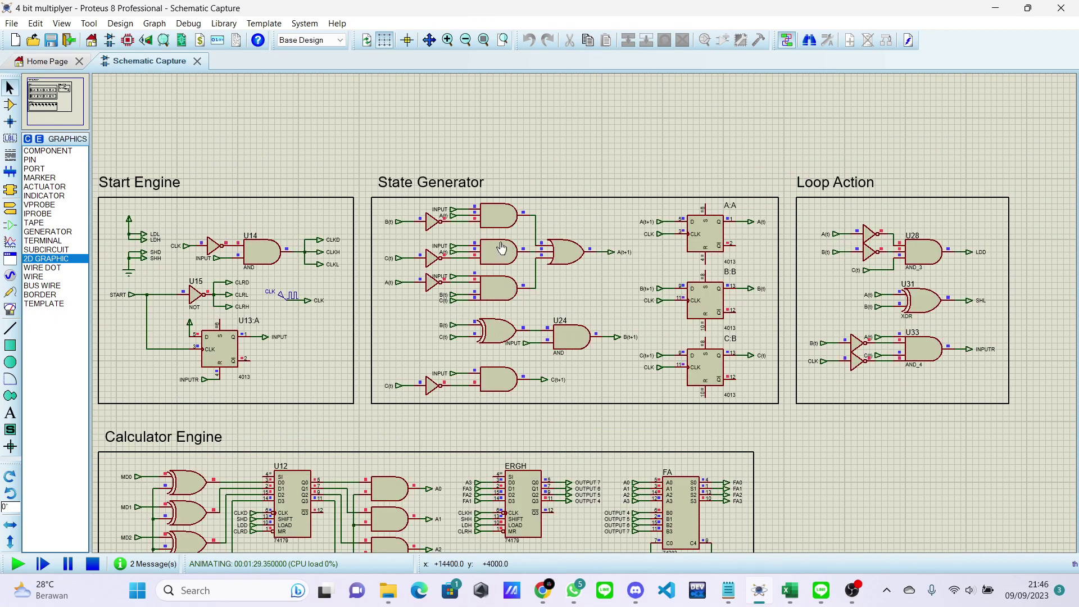
pyautogui.scroll(-2, 376, 325)
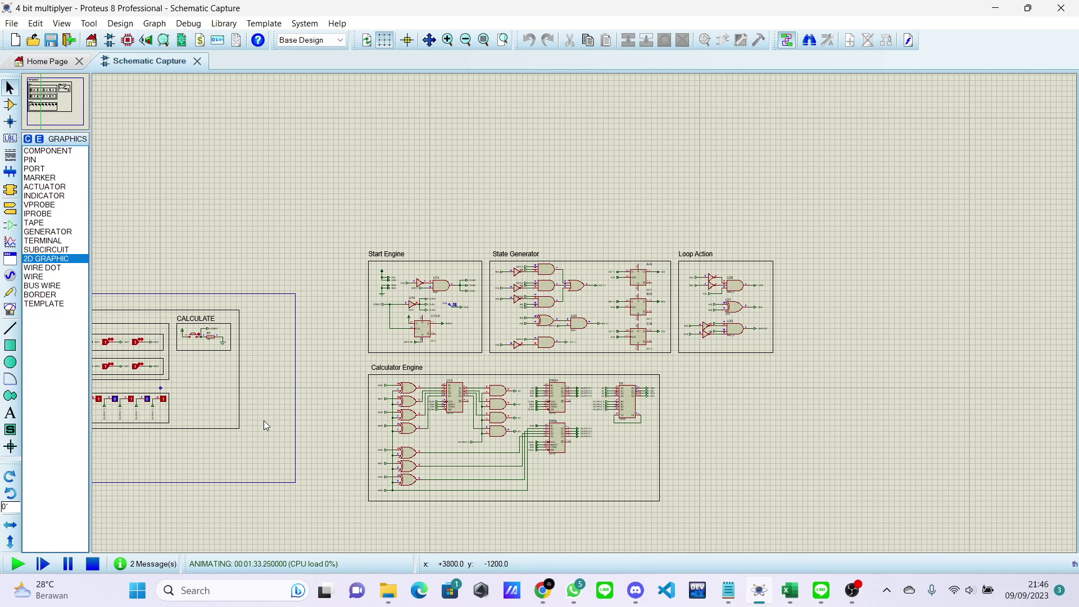
pyautogui.scroll(3, 264, 420)
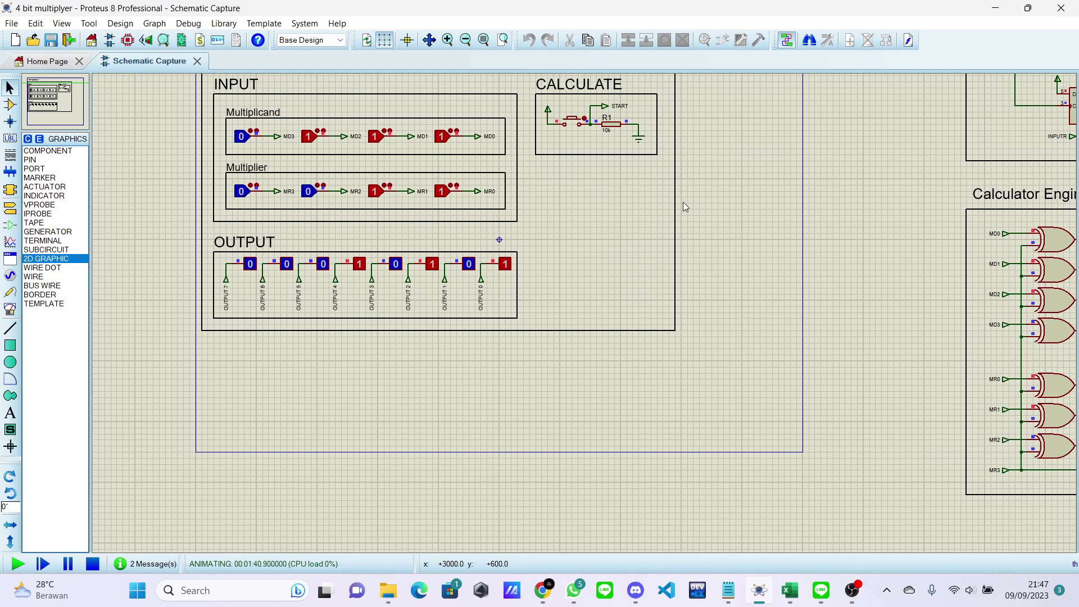
# Step: Switch to the Excel state table and review the No Loop rows, highlighting their INPUT and next-state values
pyautogui.scroll(-2, 685, 208)
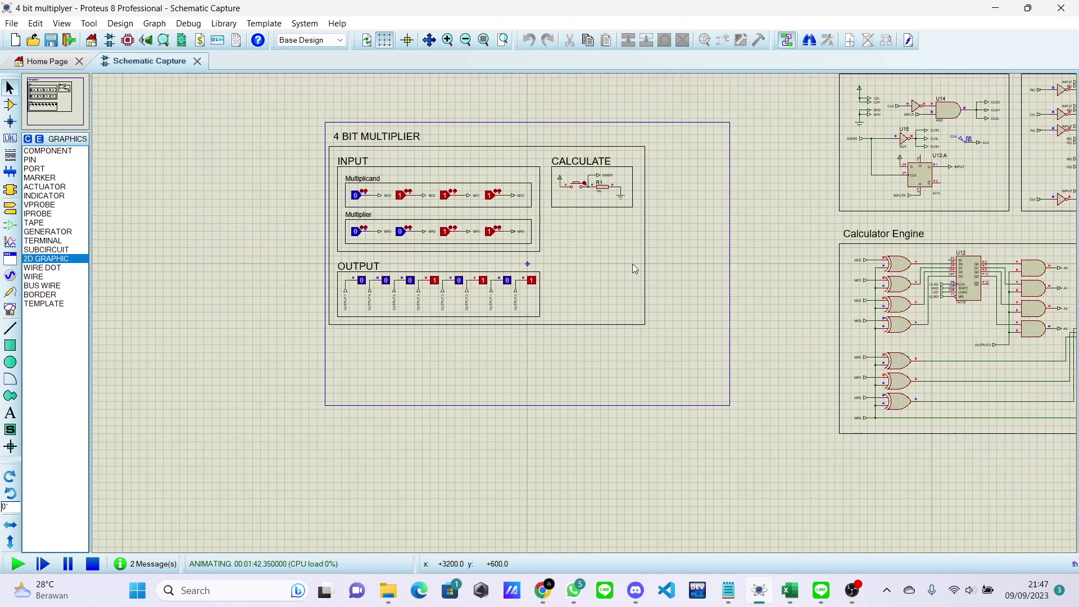
pyautogui.scroll(1, 827, 191)
pyautogui.scroll(1, 590, 323)
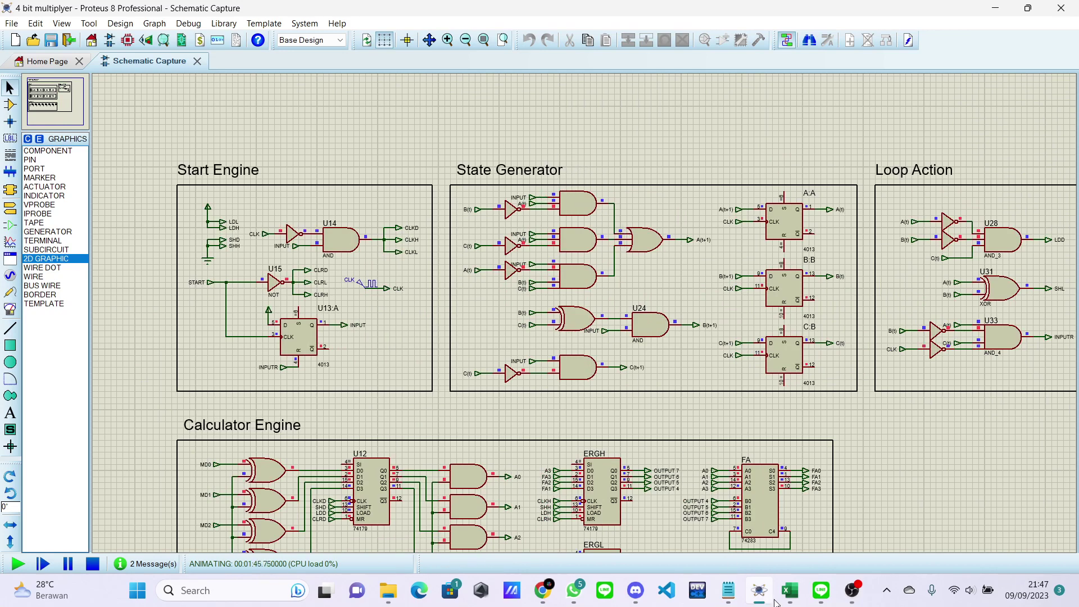
pyautogui.click(790, 590)
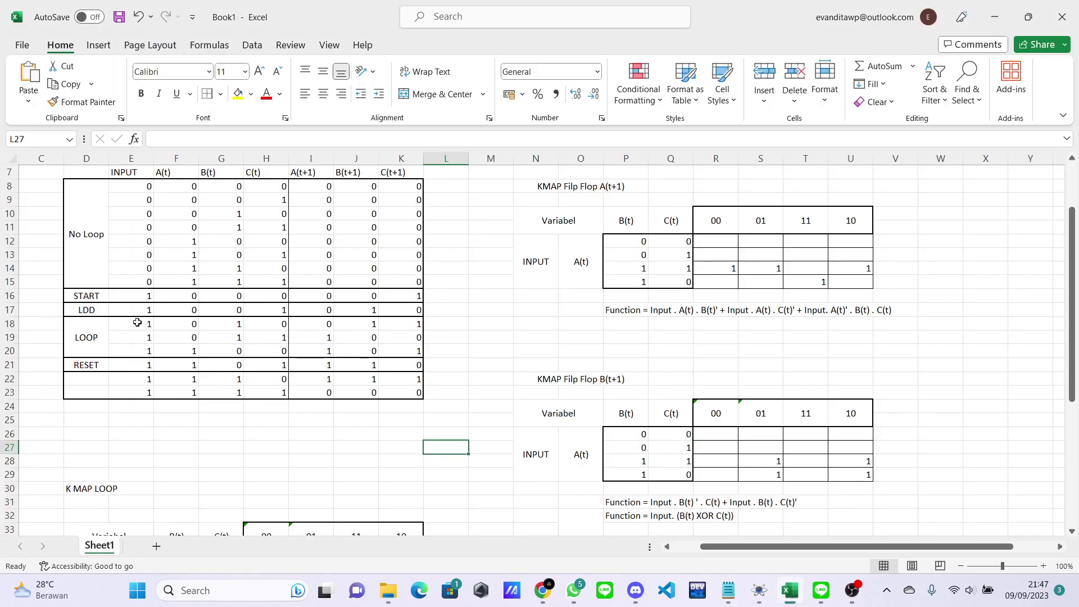
pyautogui.scroll(1, 127, 317)
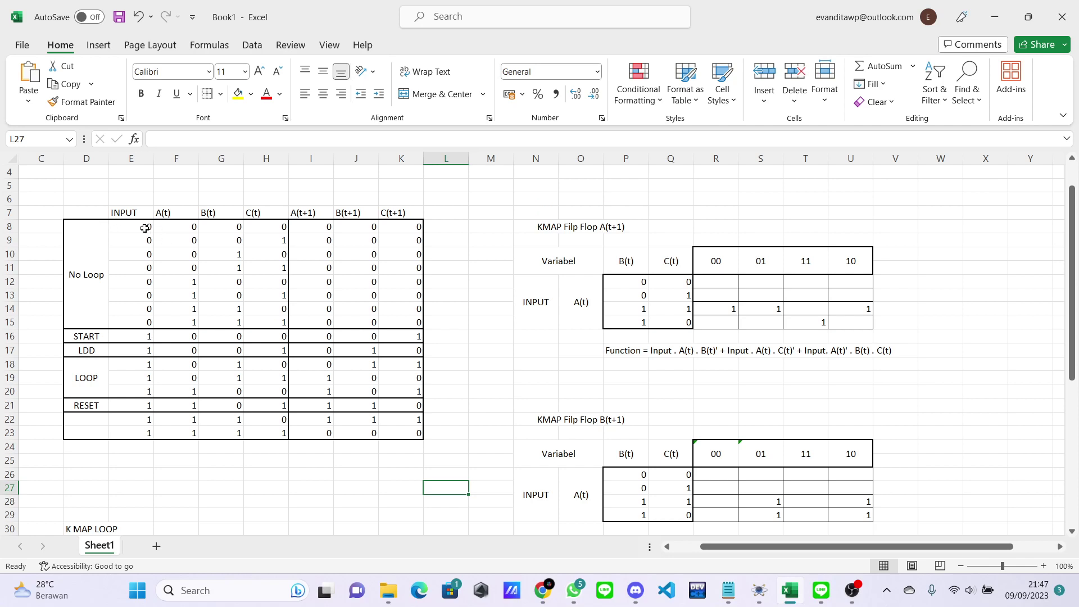
pyautogui.moveTo(138, 227); pyautogui.dragTo(136, 318)
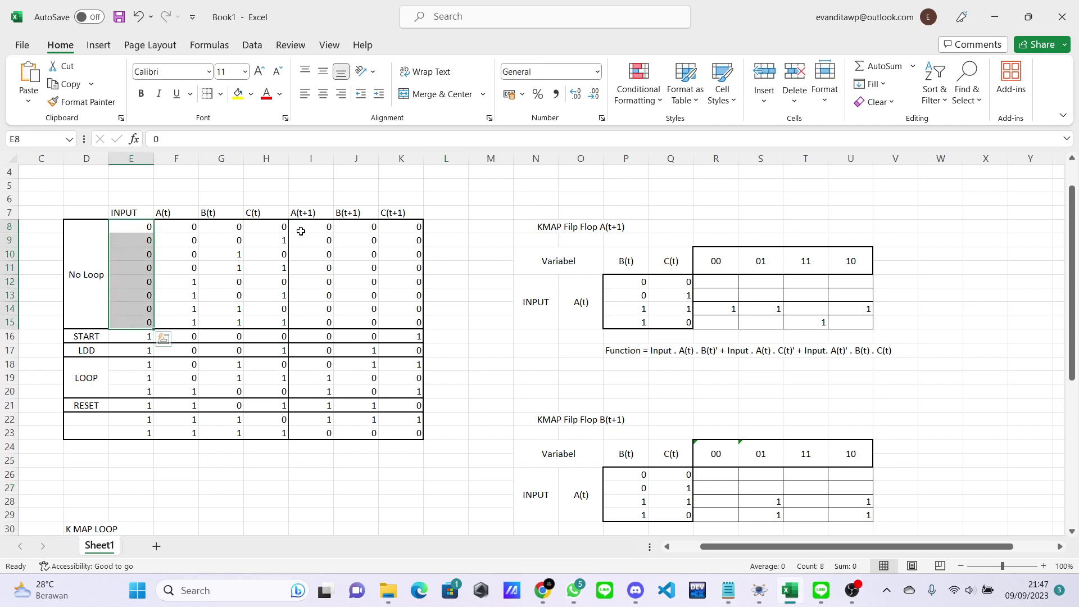
pyautogui.moveTo(300, 231); pyautogui.dragTo(406, 323)
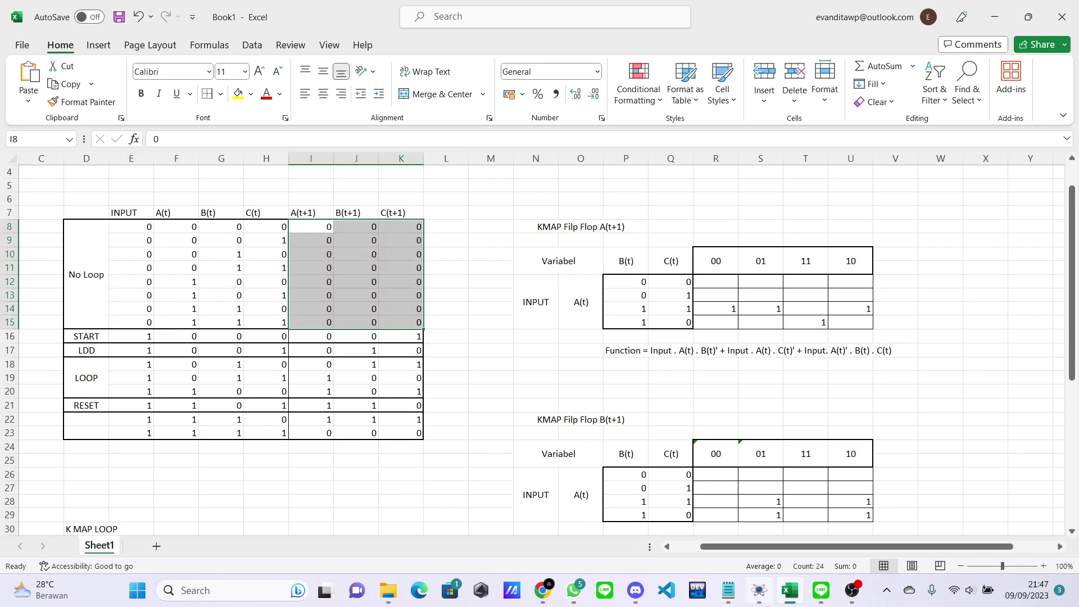
# Step: Switch back to the Proteus schematic and inspect the CALCULATE switch with its START terminal
pyautogui.click(759, 592)
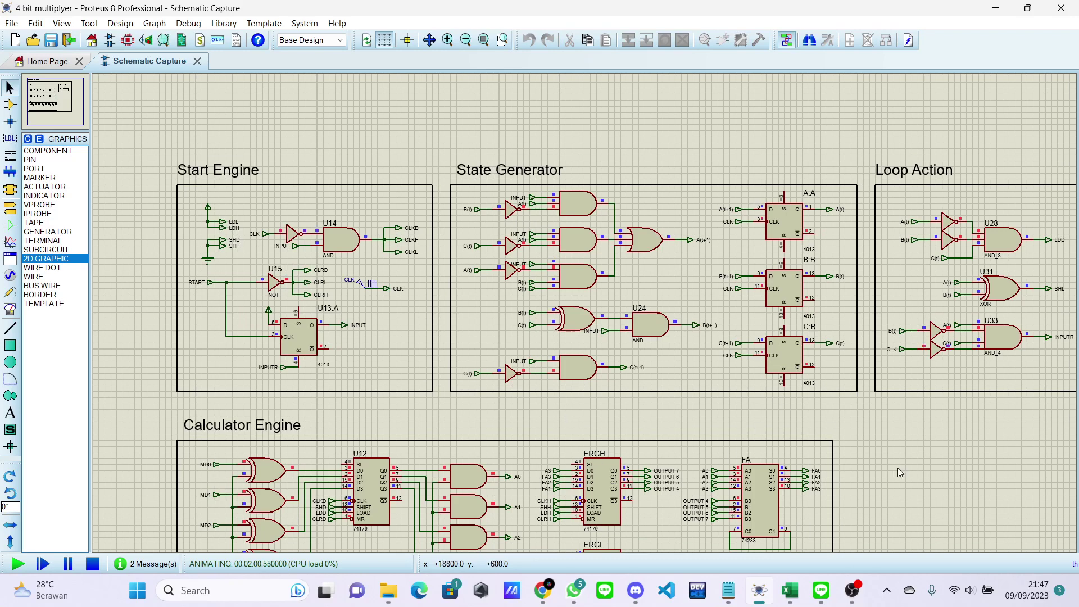
pyautogui.scroll(-2, 433, 344)
pyautogui.scroll(1, 512, 302)
pyautogui.scroll(1, 610, 254)
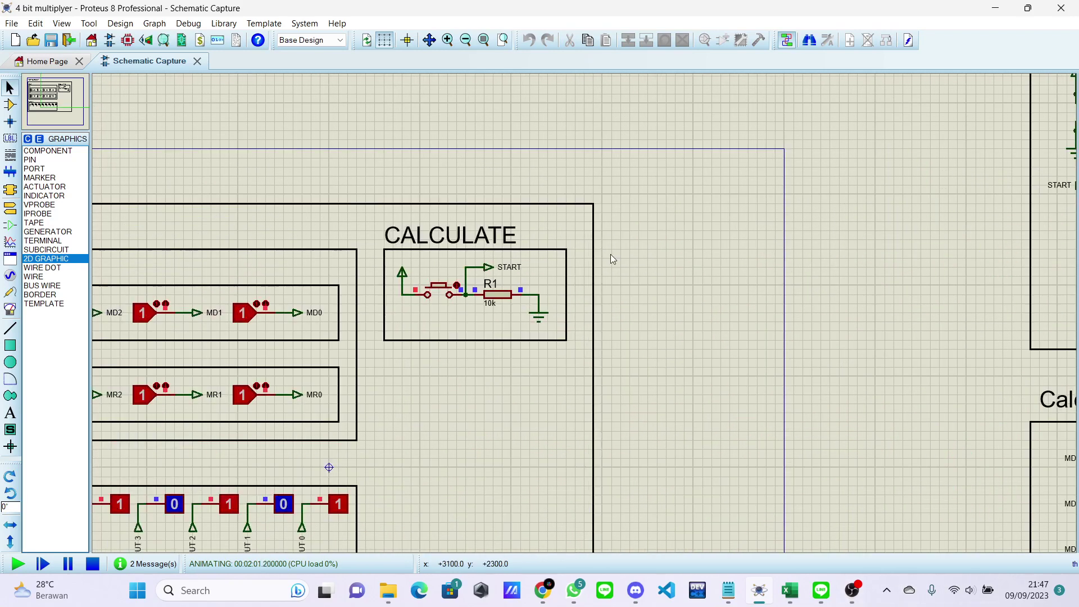
# Step: Switch to the Excel state table and review the START row's INPUT, current-state and next-state values
pyautogui.click(787, 582)
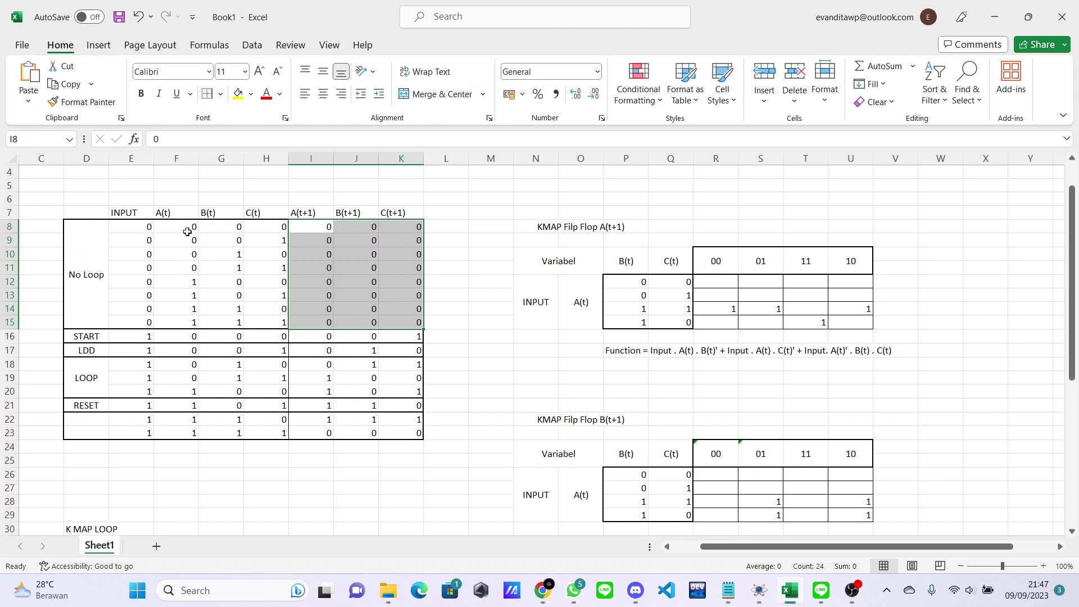
pyautogui.click(133, 335)
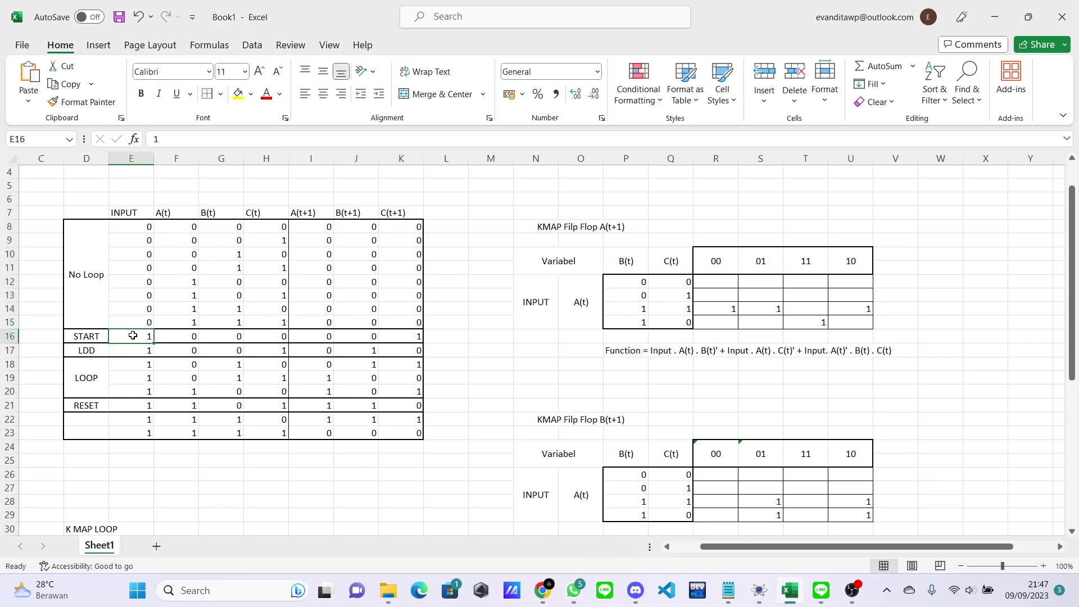
pyautogui.moveTo(197, 340); pyautogui.dragTo(260, 333)
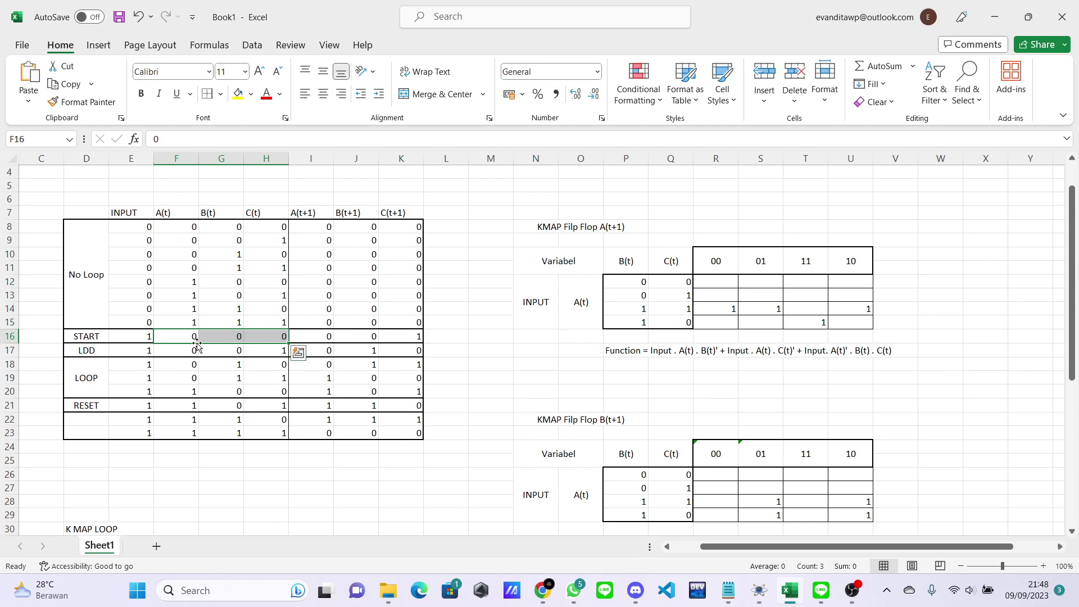
pyautogui.click(131, 336)
pyautogui.click(95, 339)
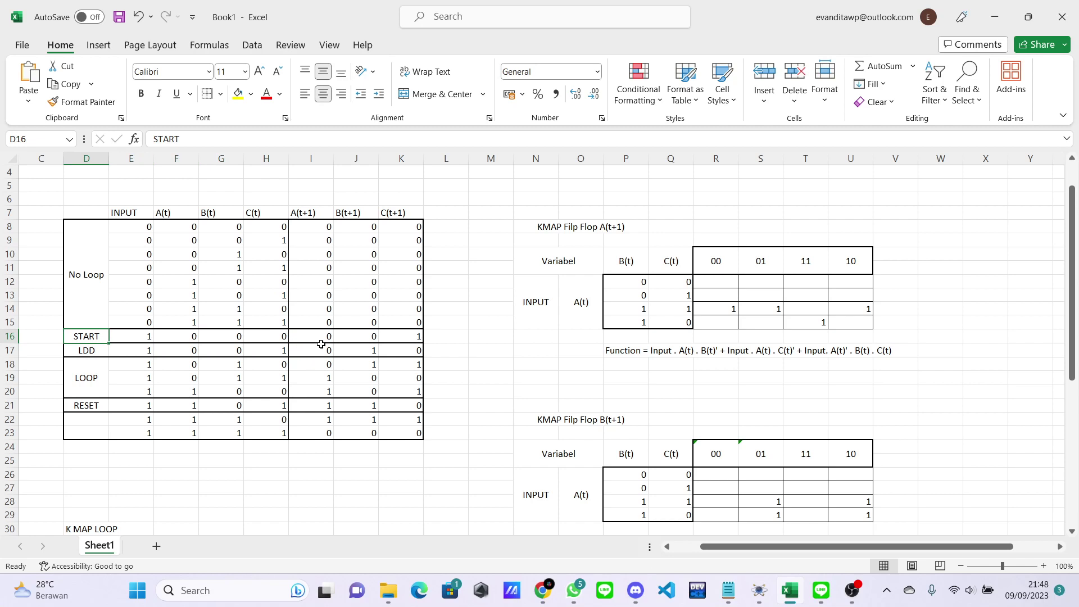
pyautogui.moveTo(309, 336); pyautogui.dragTo(400, 338)
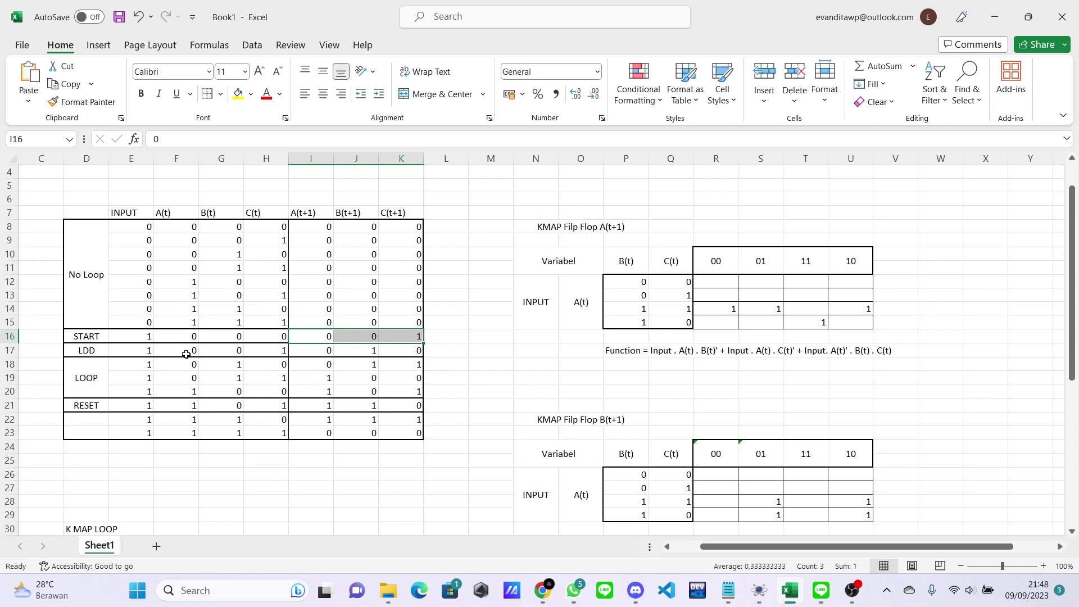
# Step: Review the LDD row's current and next states, plus the LOOP and RESET labels in the state table
pyautogui.moveTo(188, 351); pyautogui.dragTo(257, 347)
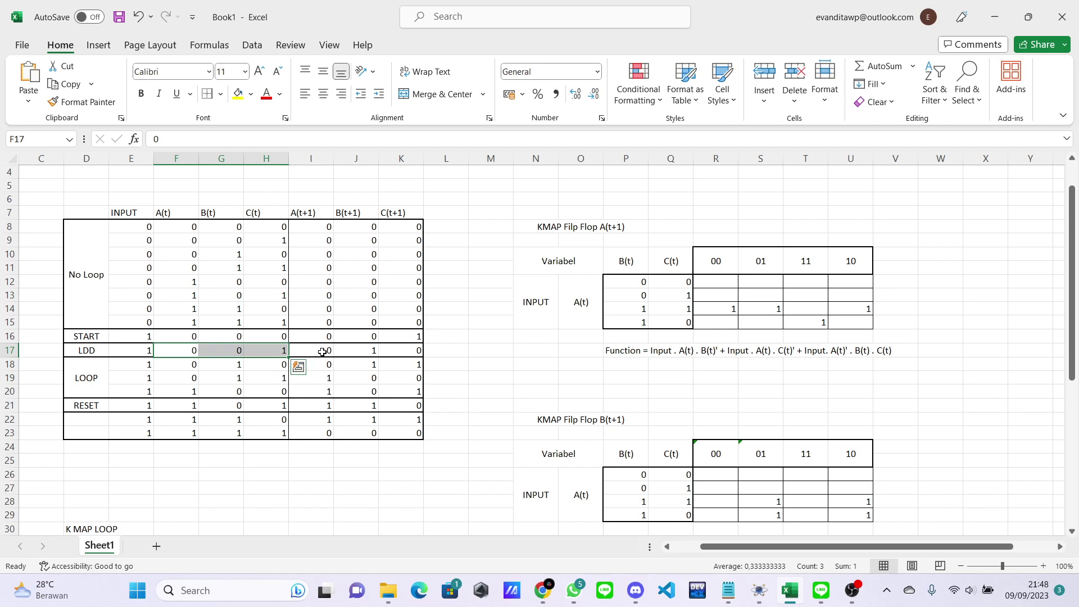
pyautogui.moveTo(322, 352); pyautogui.dragTo(402, 351)
pyautogui.click(86, 377)
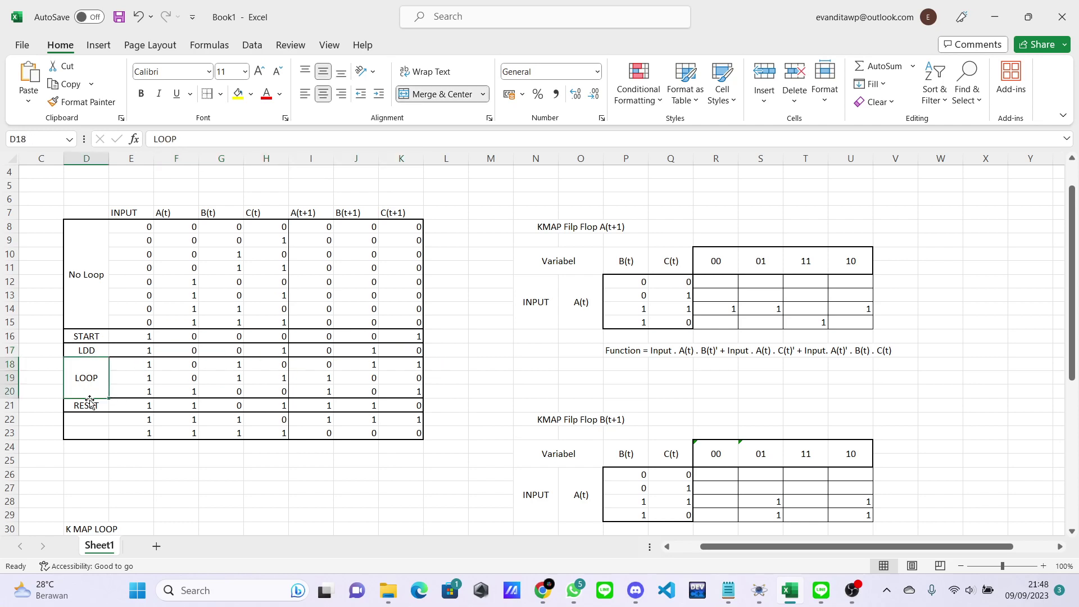
pyautogui.click(90, 402)
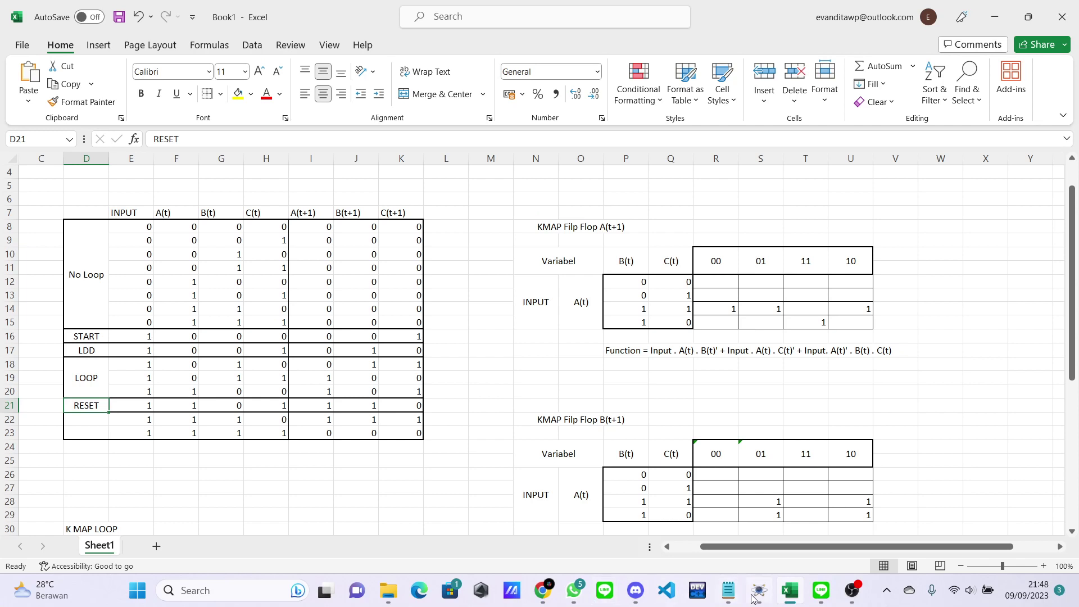
# Step: Switch to the Proteus schematic and examine the State Generator's gates and its A, B and C flip-flops
pyautogui.moveTo(763, 603)
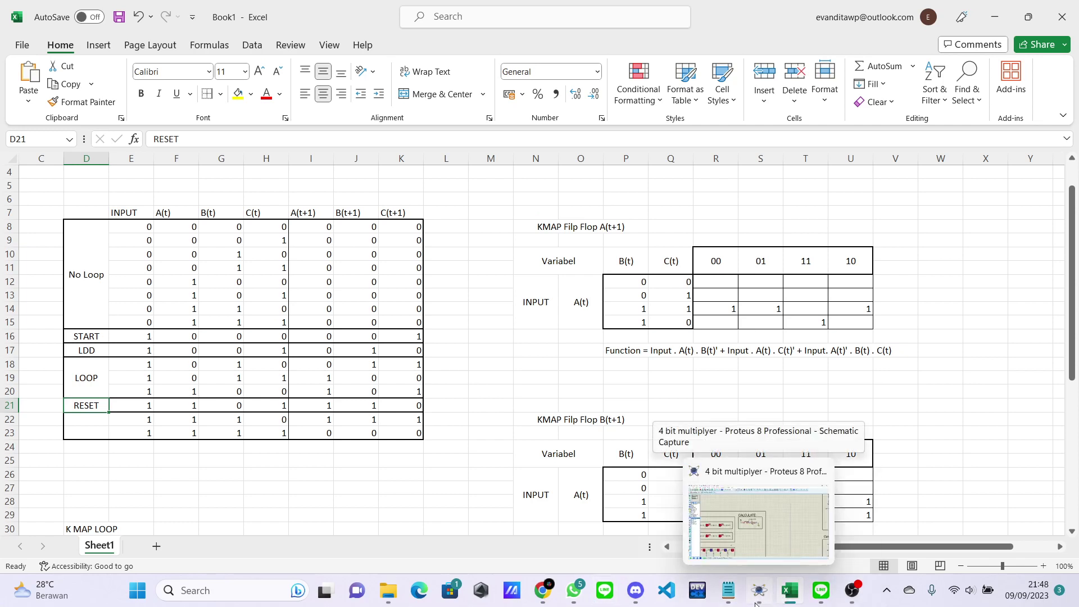
pyautogui.click(756, 603)
pyautogui.scroll(-3, 621, 345)
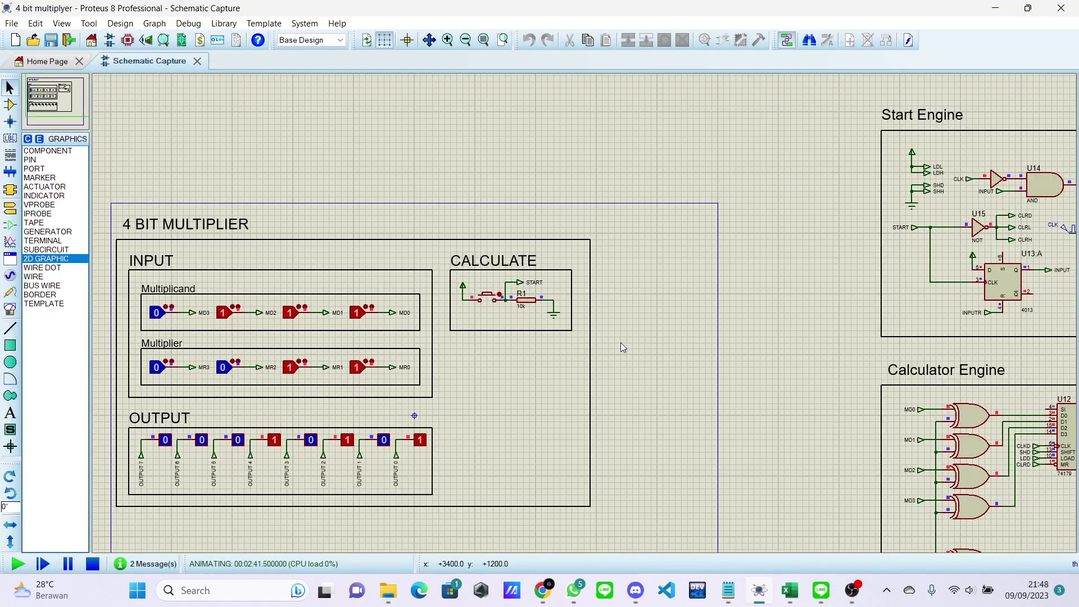
pyautogui.scroll(2, 620, 319)
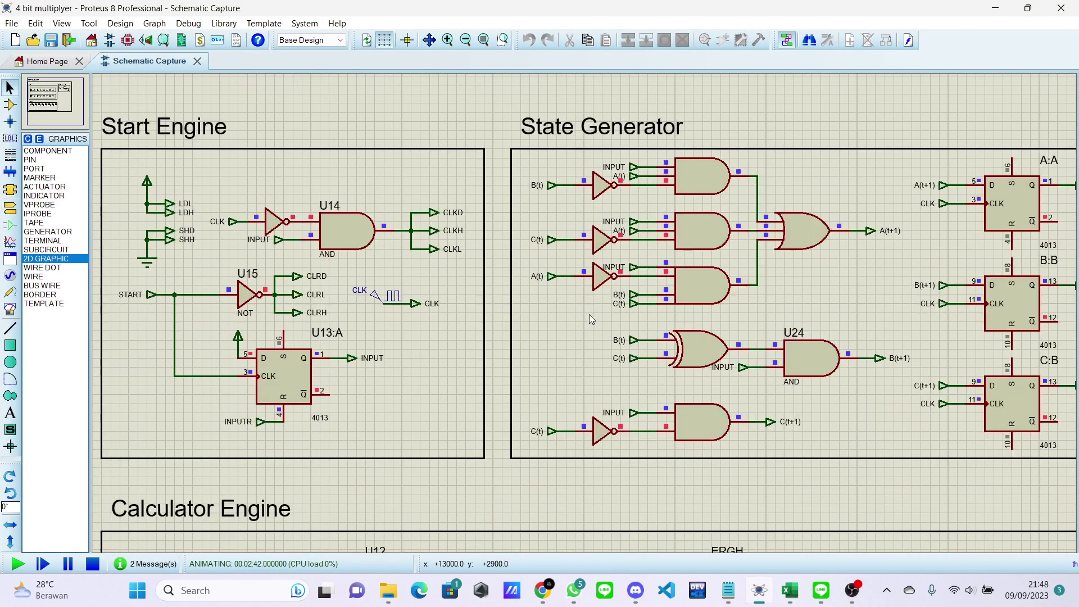
pyautogui.scroll(1, 602, 313)
pyautogui.scroll(1, 602, 312)
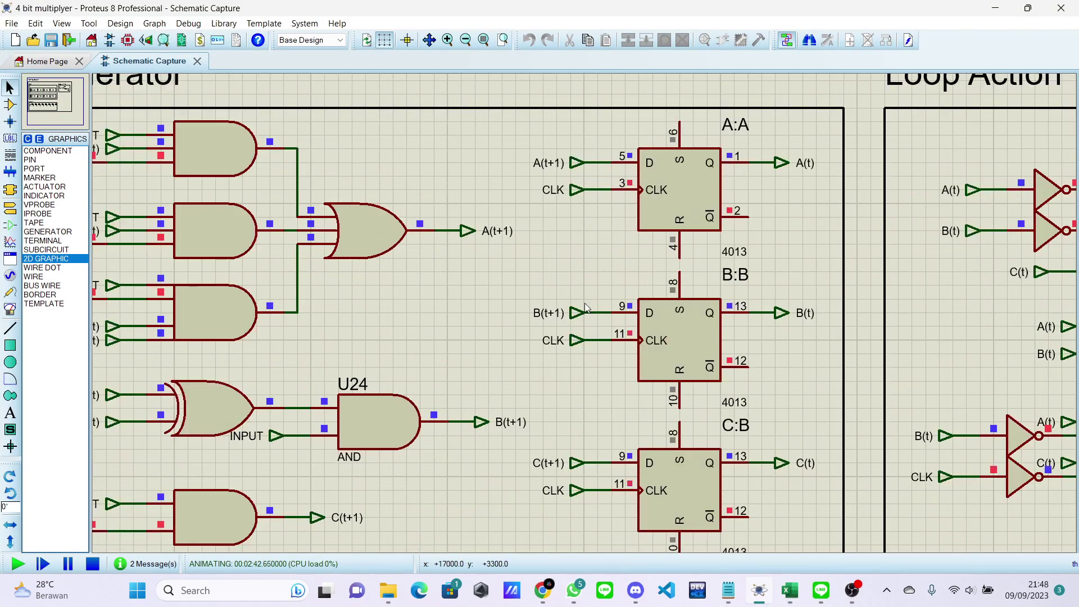
pyautogui.scroll(-1, 588, 315)
pyautogui.scroll(1, 597, 181)
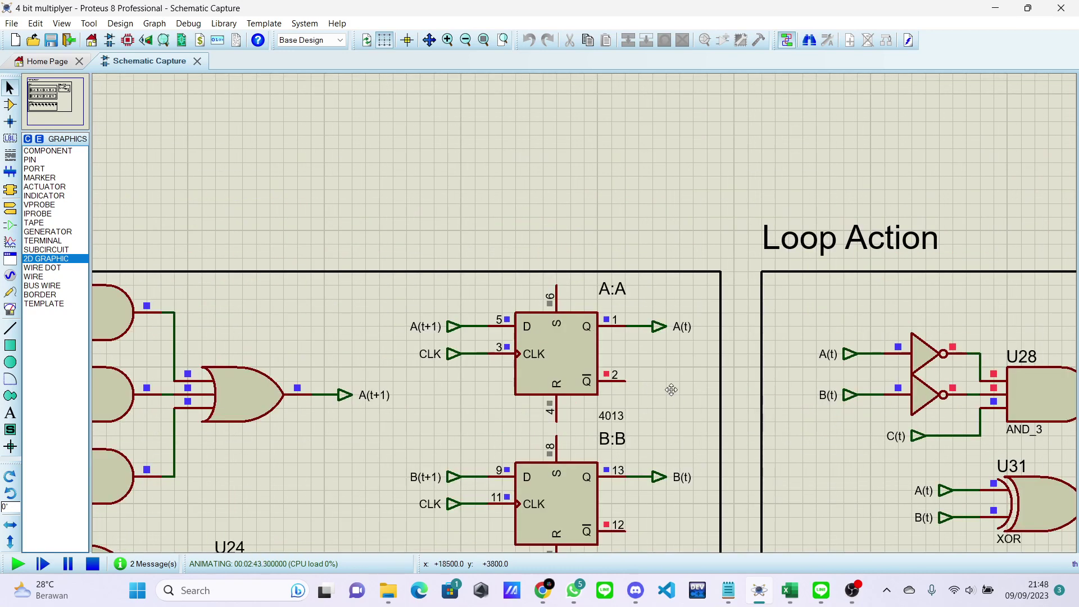
pyautogui.moveTo(671, 389); pyautogui.dragTo(595, 191)
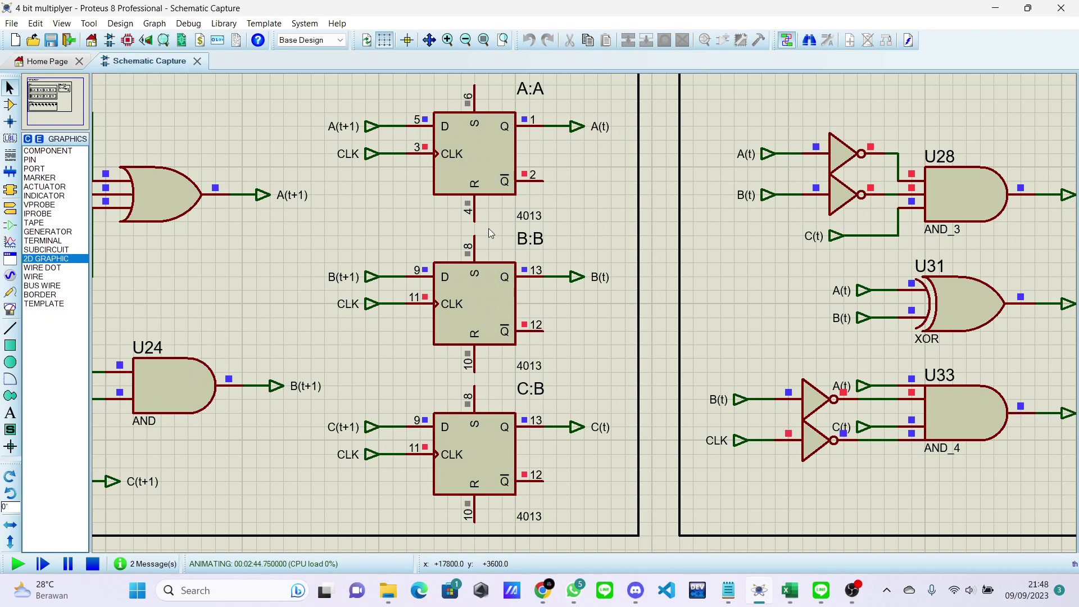
pyautogui.scroll(-1, 490, 233)
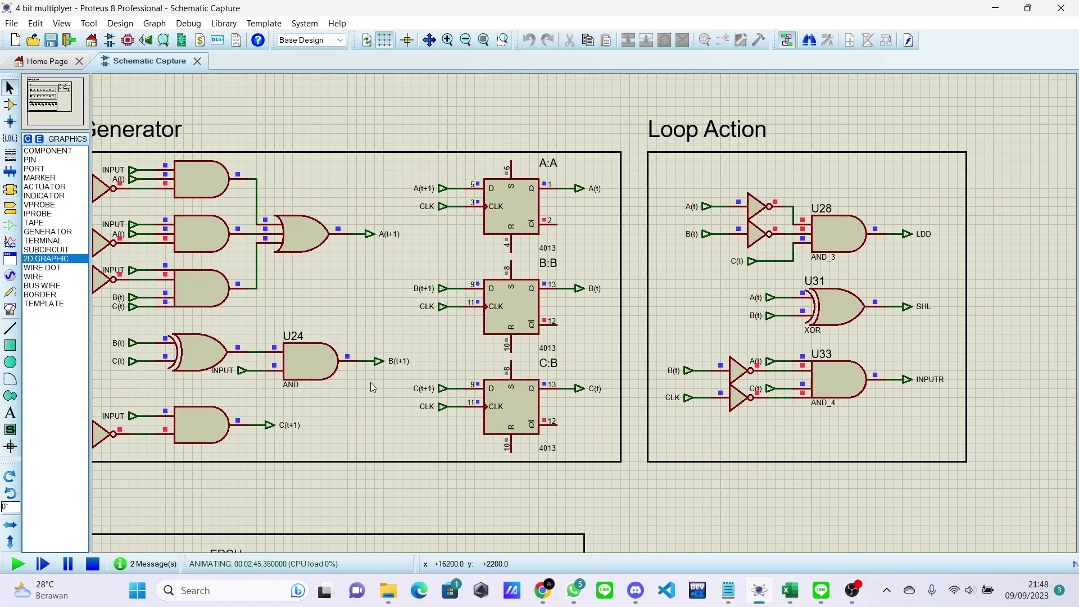
pyautogui.scroll(-1, 214, 325)
pyautogui.scroll(1, 534, 249)
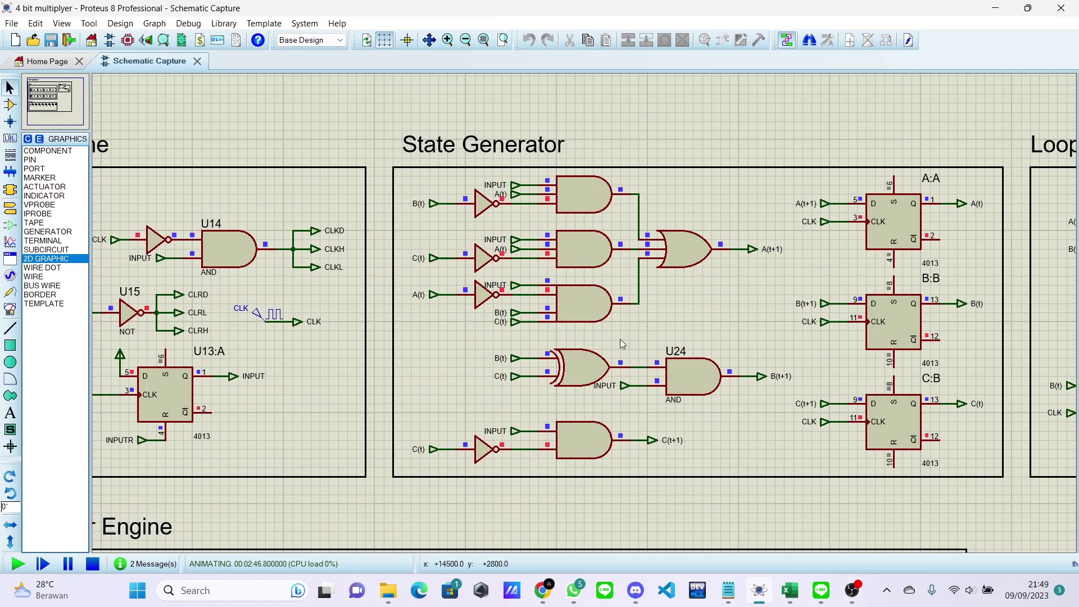
# Step: Switch to Excel and review the K-maps and functions for flip-flops A(t+1), B(t+1) and C(t+1)
pyautogui.click(789, 590)
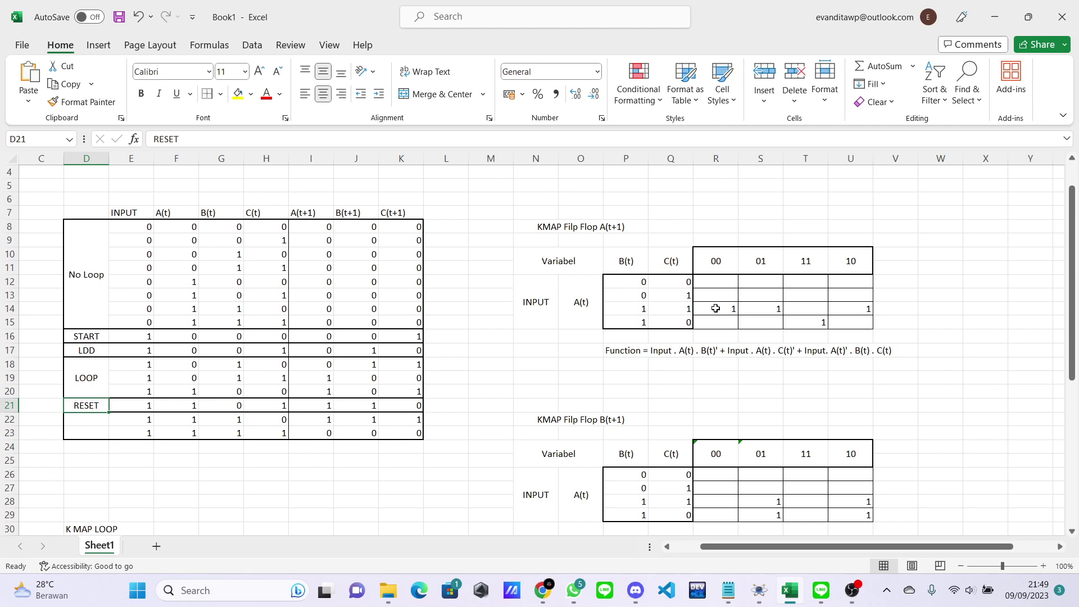
pyautogui.scroll(-5, 644, 351)
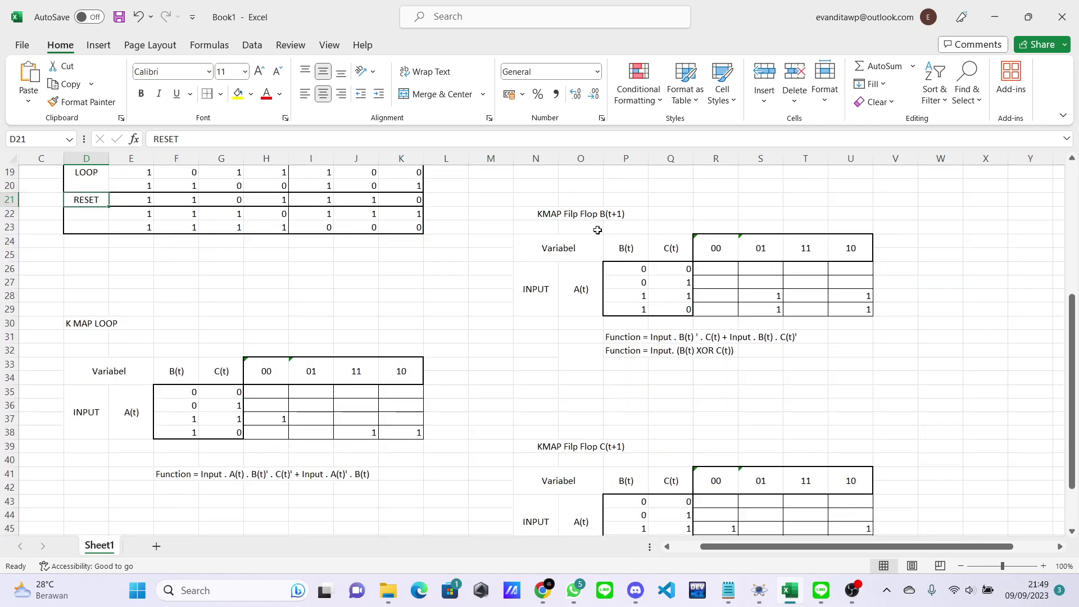
pyautogui.scroll(-1, 619, 273)
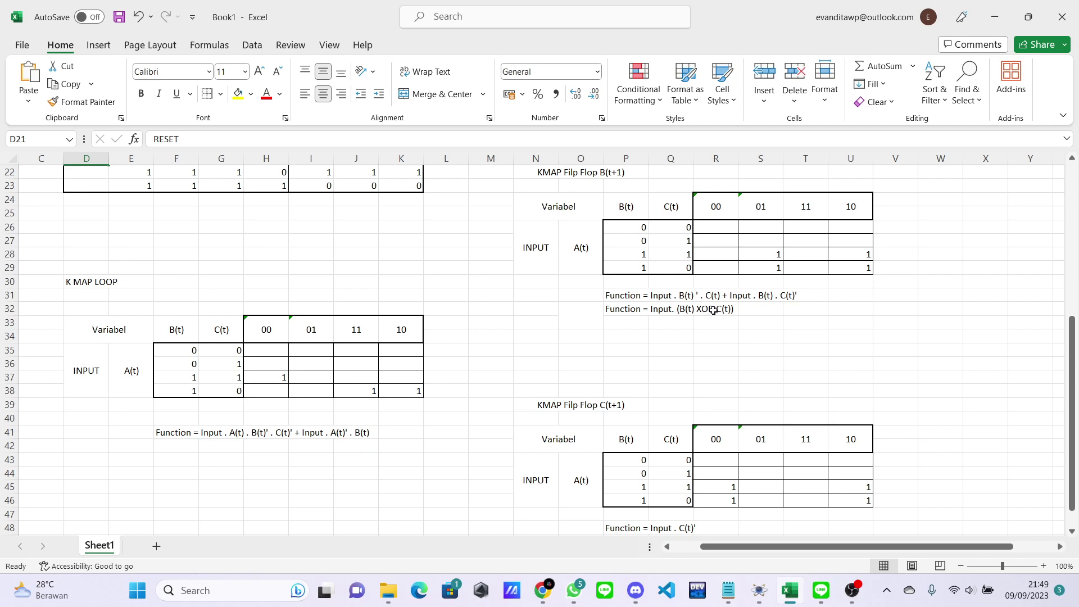
pyautogui.scroll(-1, 725, 314)
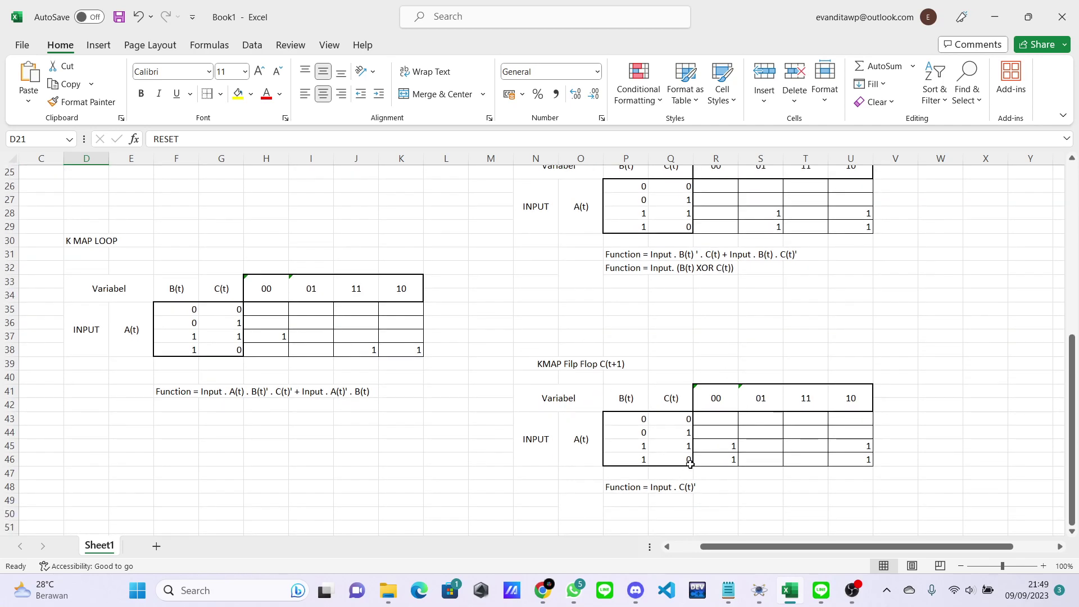
pyautogui.scroll(4, 690, 463)
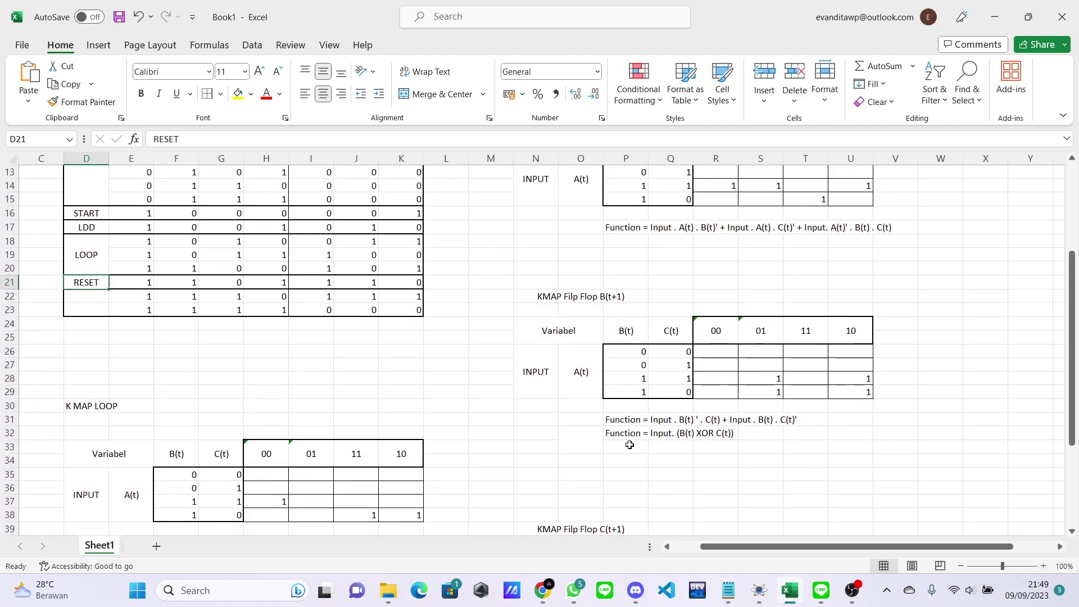
# Step: Switch to the Proteus schematic and examine how the State Generator outputs feed the LDD, SHL and INPUTR gates in Loop Action
pyautogui.click(758, 590)
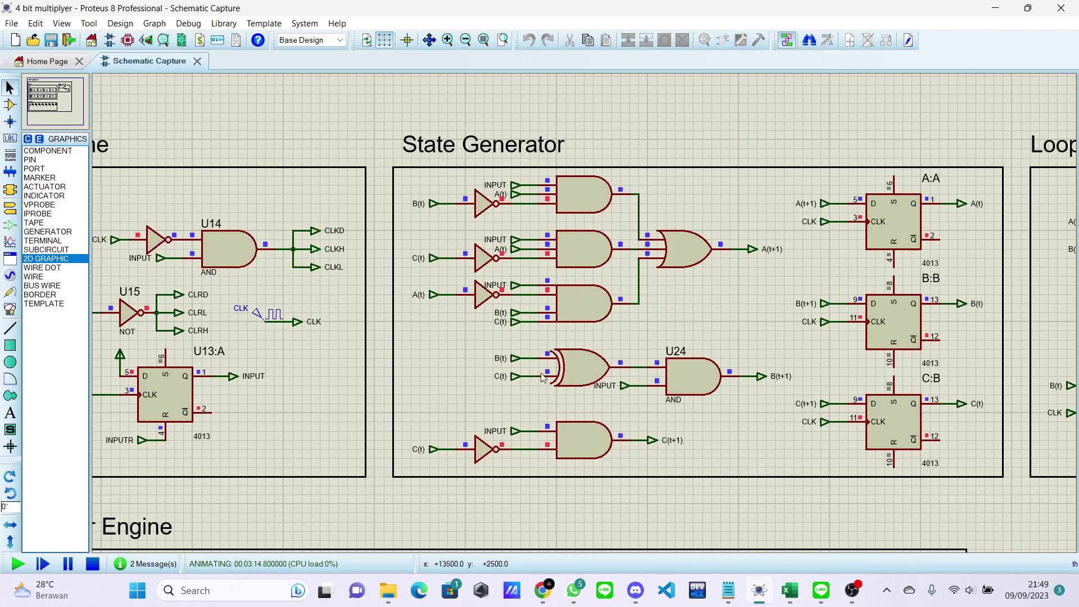
pyautogui.scroll(-1, 729, 336)
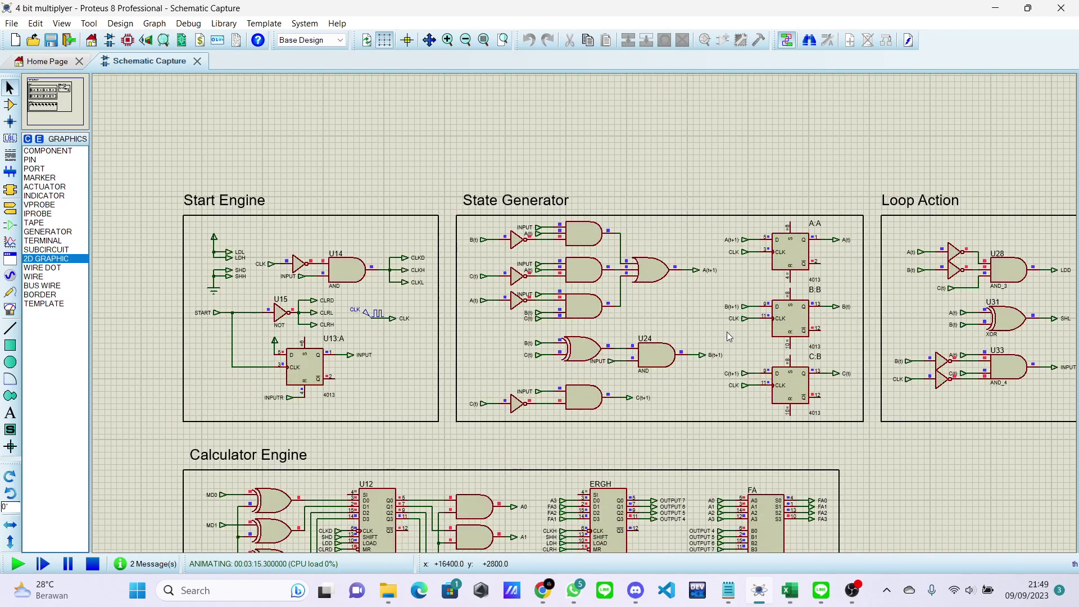
pyautogui.scroll(-1, 728, 334)
pyautogui.scroll(1, 845, 404)
pyautogui.scroll(-1, 584, 312)
pyautogui.scroll(2, 539, 160)
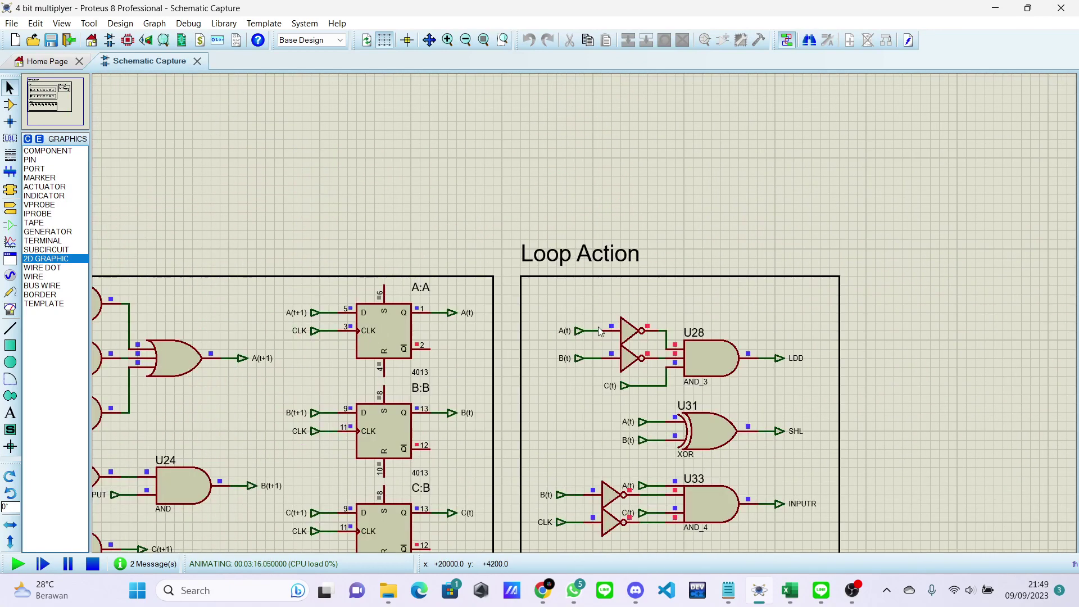
pyautogui.scroll(-1, 585, 312)
pyautogui.scroll(1, 584, 312)
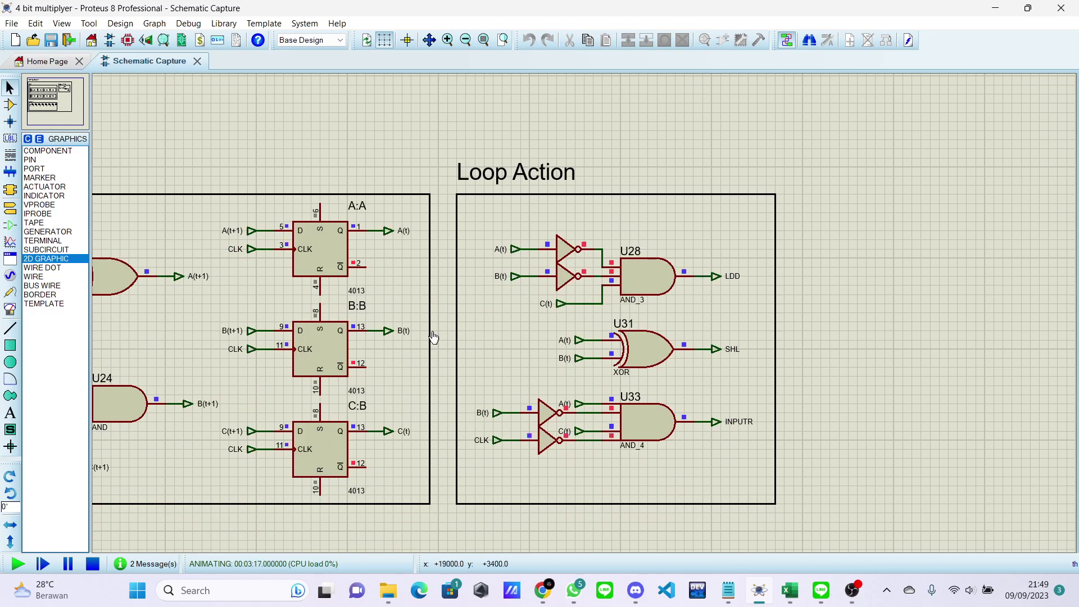
pyautogui.scroll(-1, 490, 252)
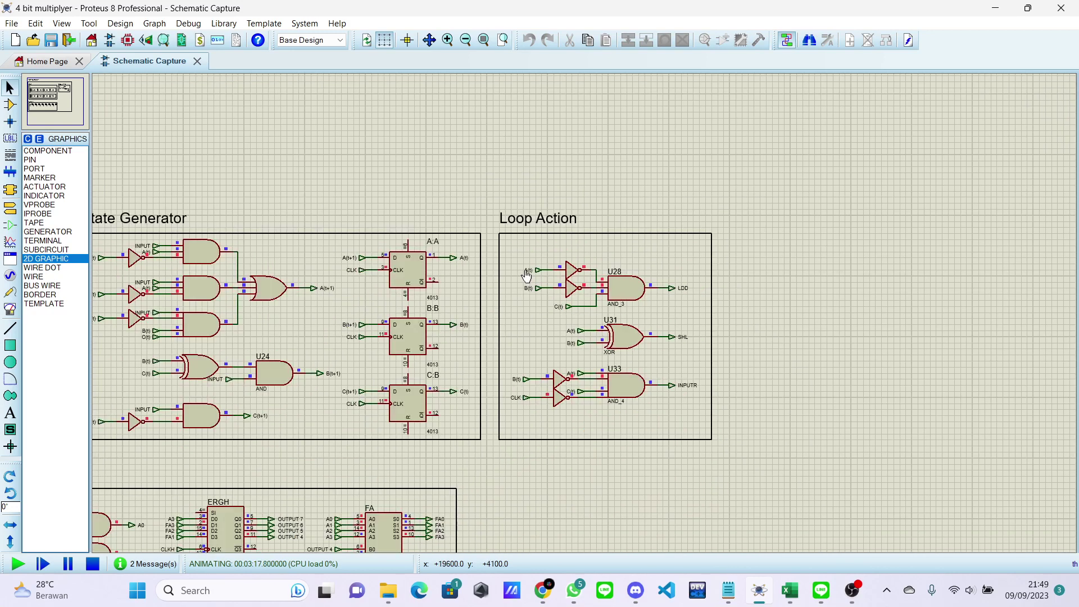
pyautogui.scroll(1, 526, 273)
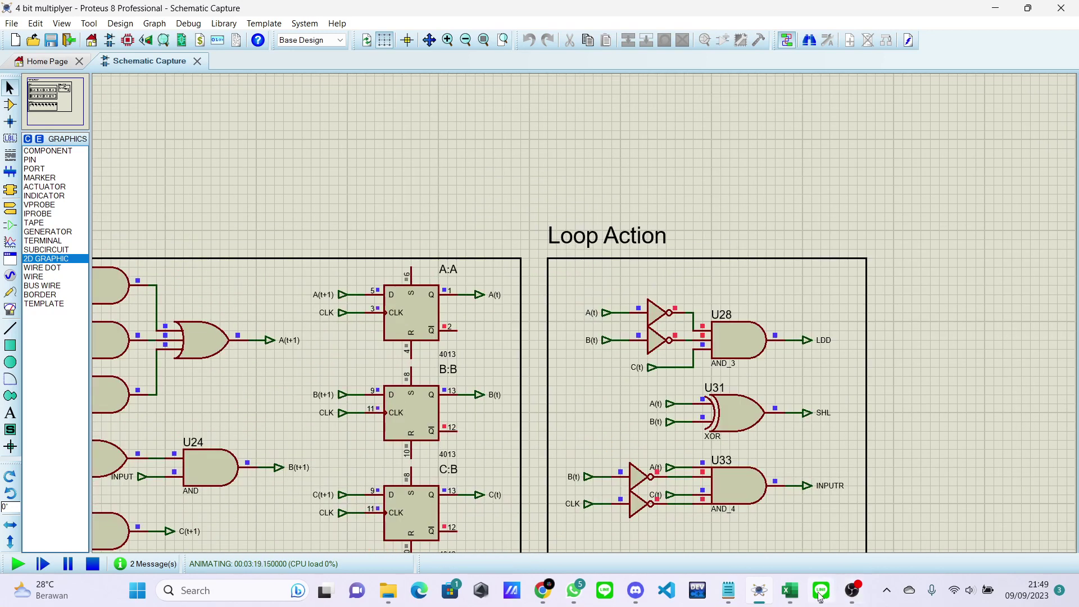
# Step: Switch to Excel and review the LOOP rows of the state table
pyautogui.click(790, 590)
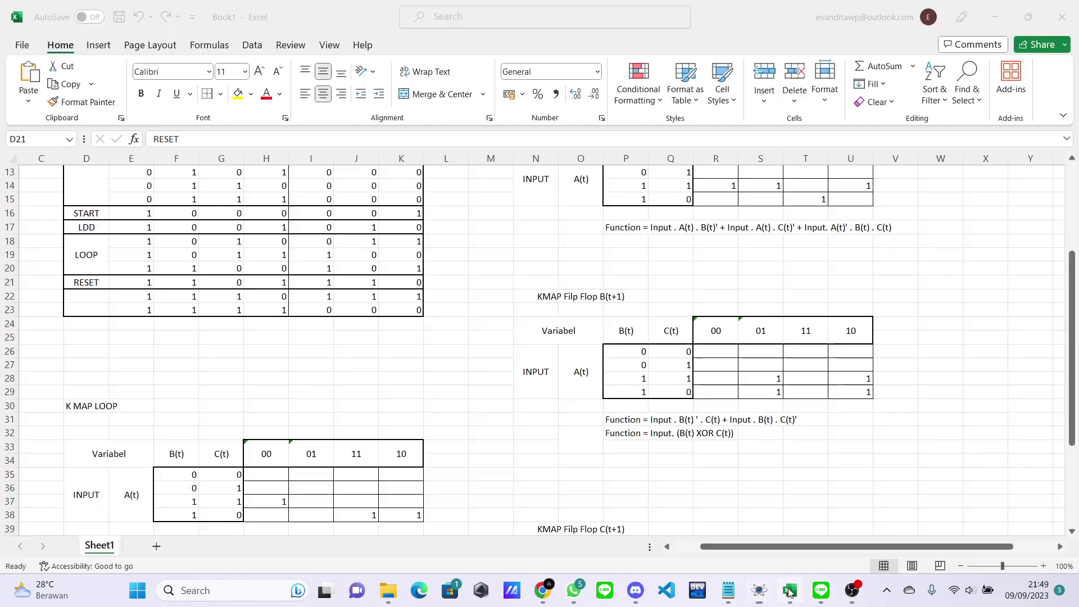
pyautogui.click(116, 245)
pyautogui.click(120, 265)
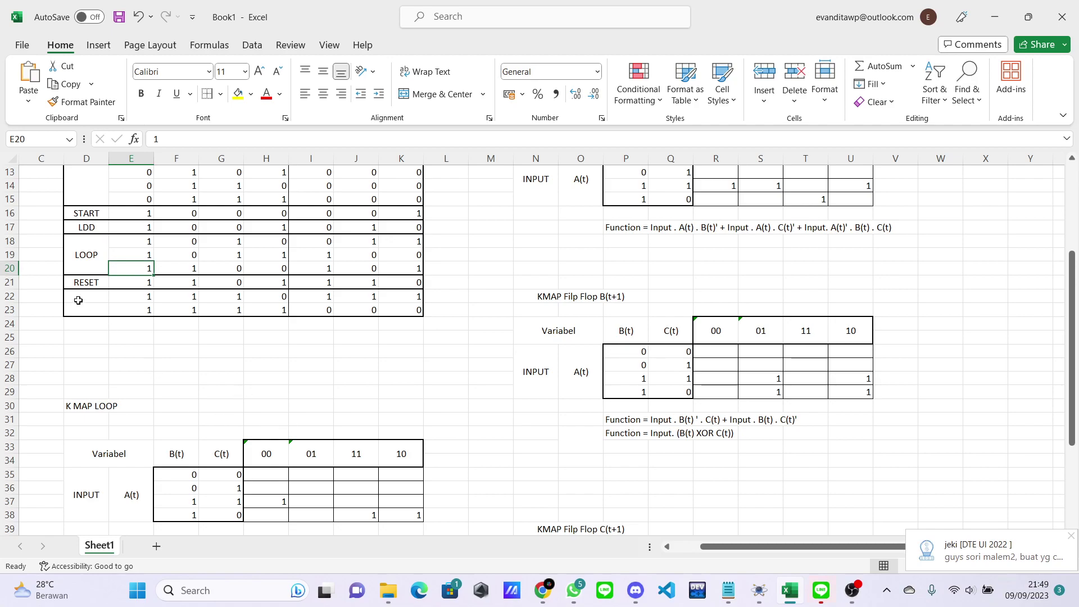
# Step: Switch to the Proteus schematic and examine the Calculator Engine alongside the Start Engine and State Generator blocks
pyautogui.click(759, 590)
pyautogui.scroll(-2, 427, 439)
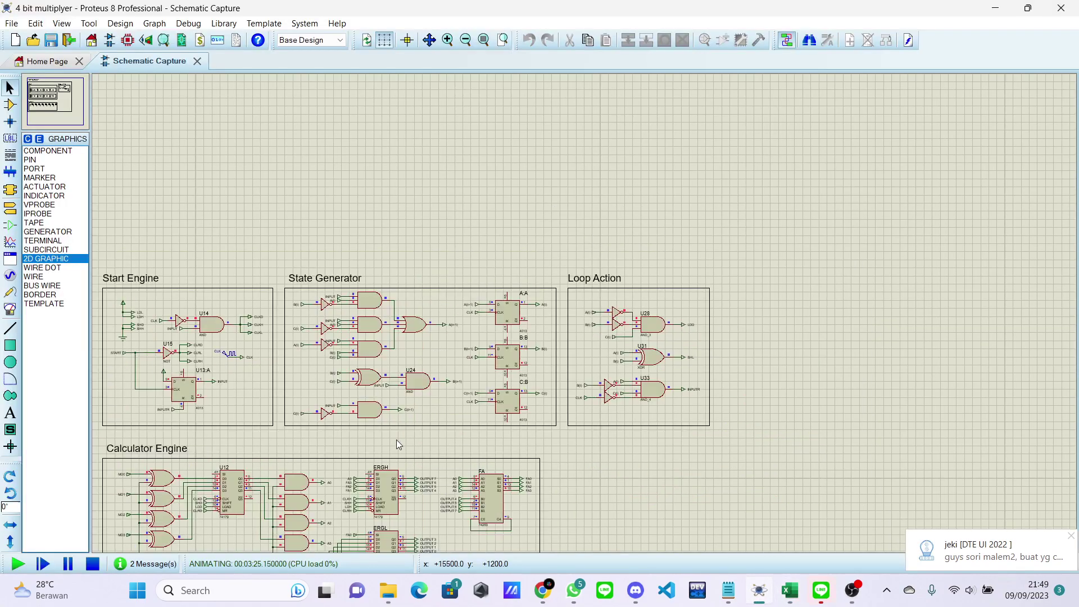
pyautogui.scroll(4, 396, 439)
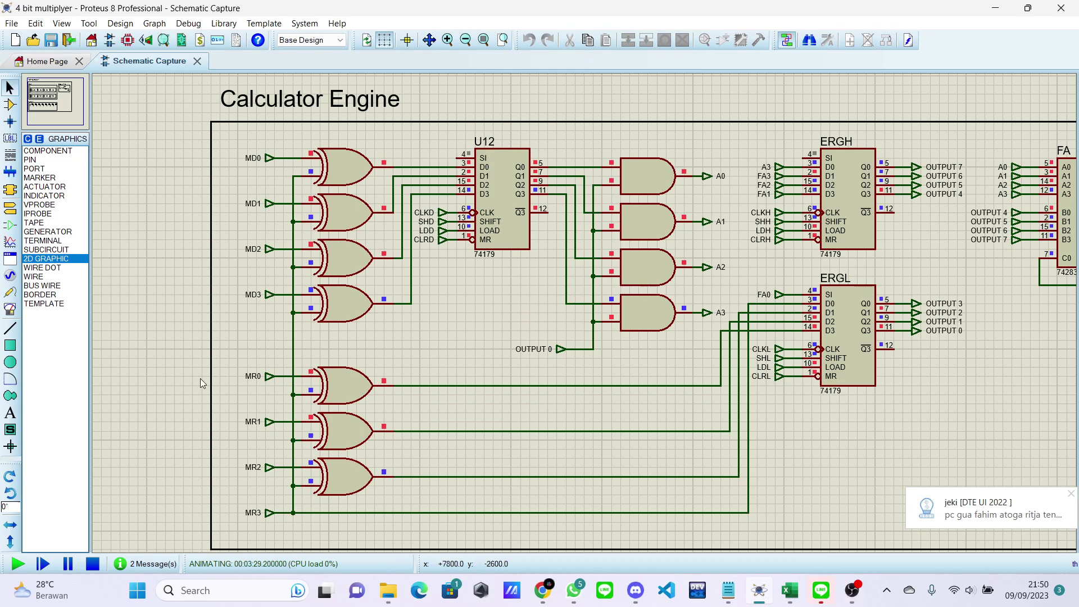
pyautogui.scroll(-3, 200, 379)
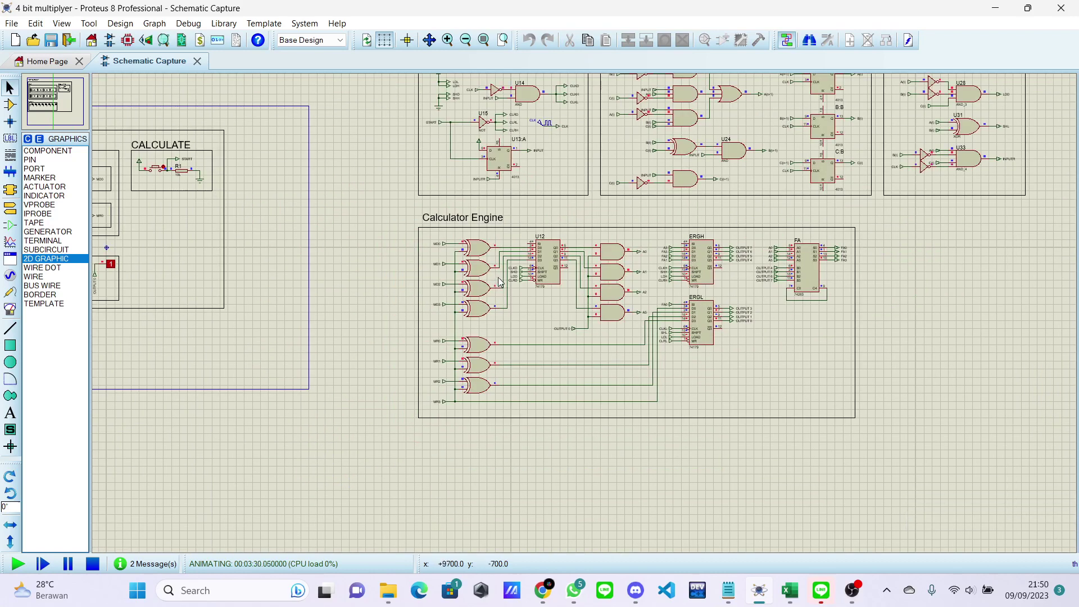
pyautogui.scroll(1, 677, 139)
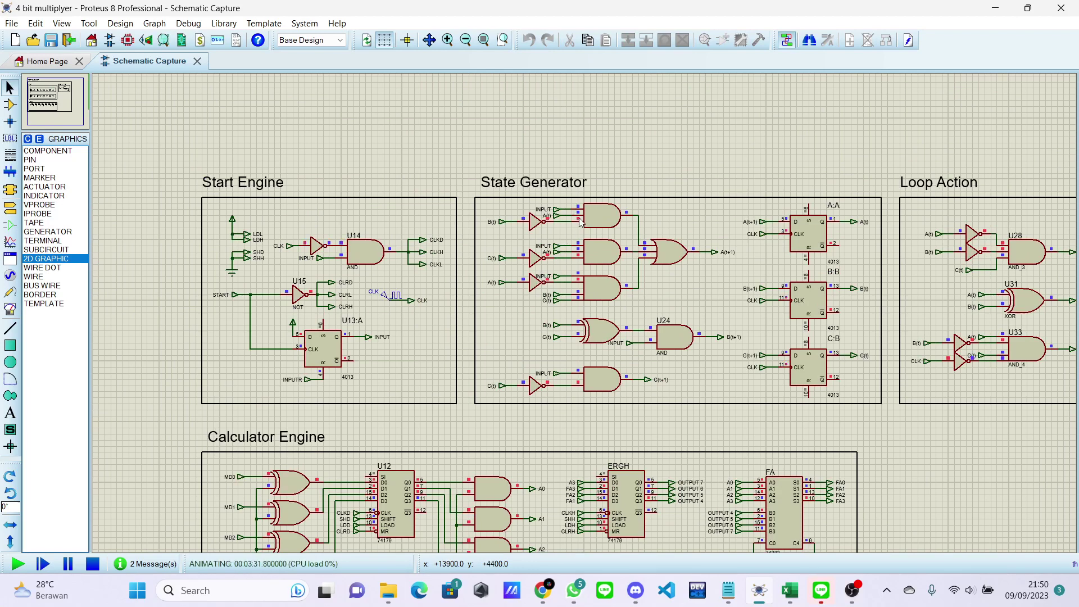
# Step: Compare the state generator flip-flops with the Excel state table and select the LDD row's current-state cells F17:H17
pyautogui.click(802, 595)
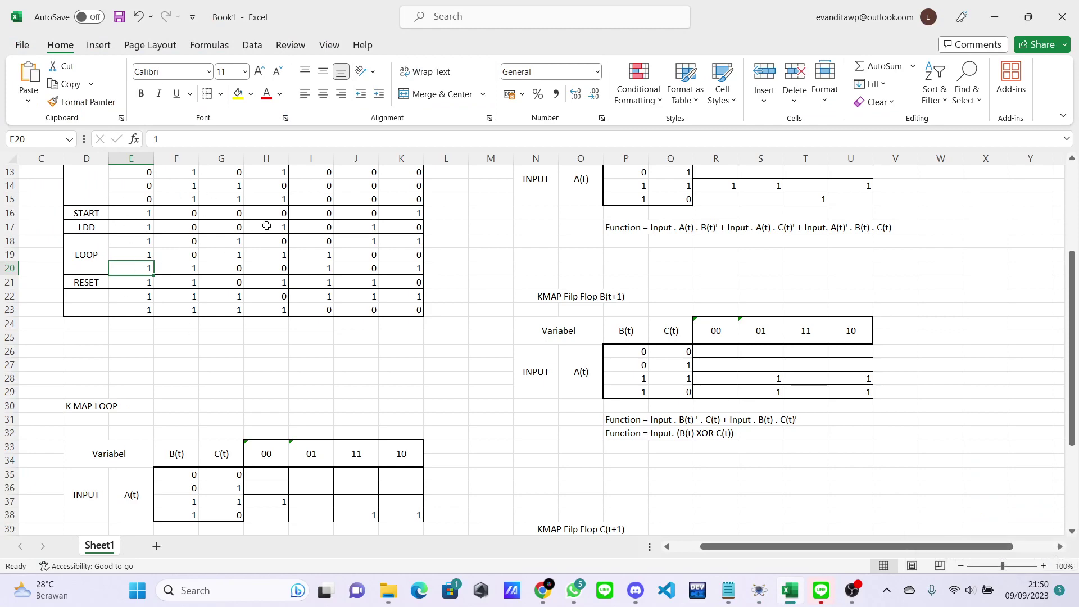
pyautogui.click(793, 594)
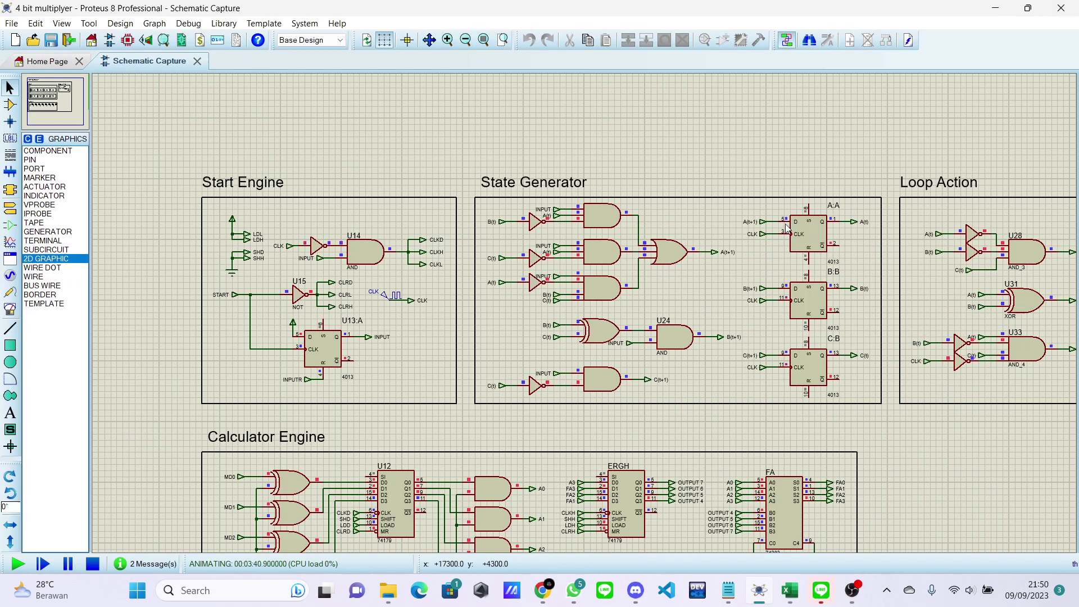
pyautogui.click(790, 590)
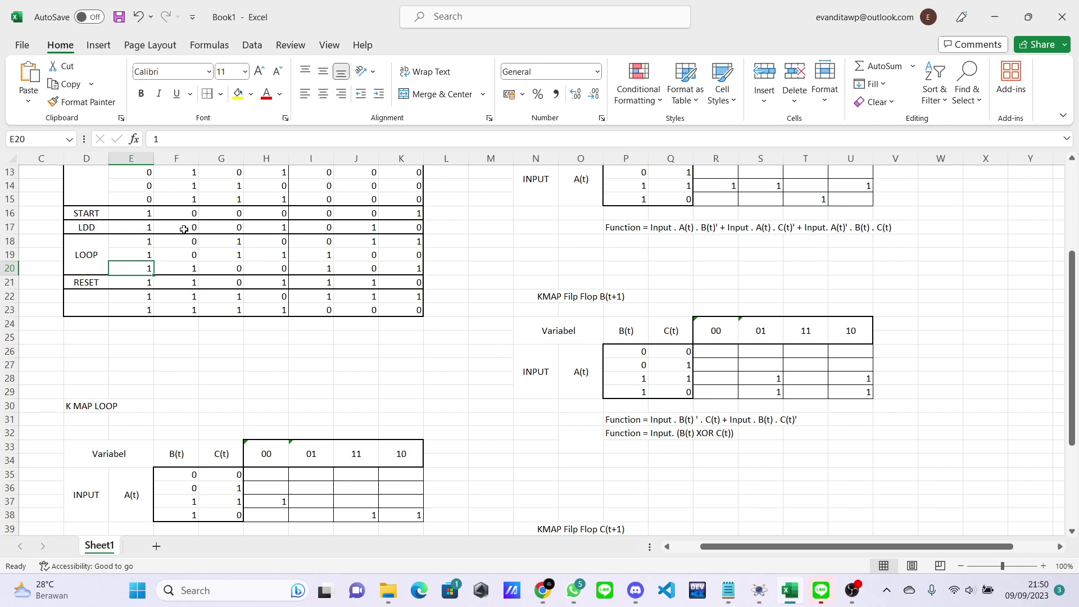
pyautogui.moveTo(175, 229); pyautogui.dragTo(278, 228)
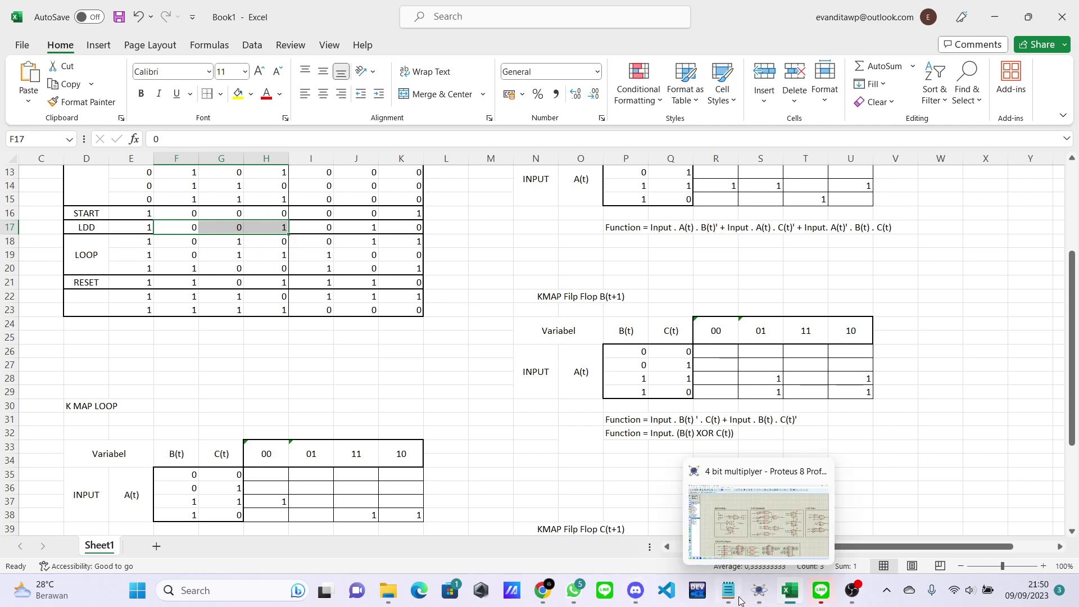
pyautogui.moveTo(798, 603)
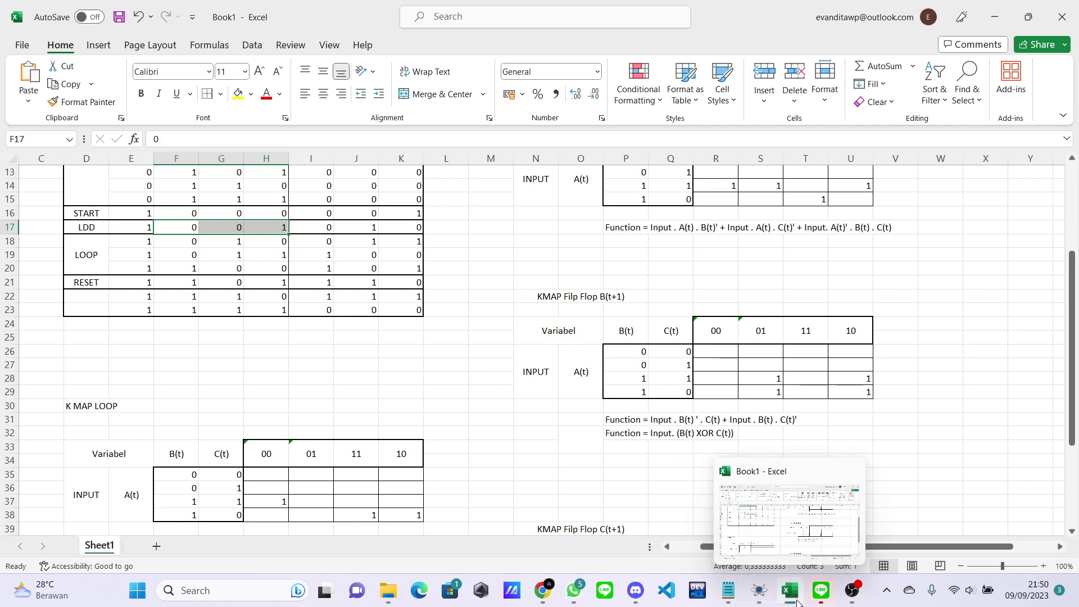
# Step: Switch to the Proteus schematic and trace the MD0–MD3 inputs through register U12 to the AND gates with outputs A0–A3
pyautogui.click(759, 590)
pyautogui.scroll(-1, 548, 454)
pyautogui.scroll(1, 584, 318)
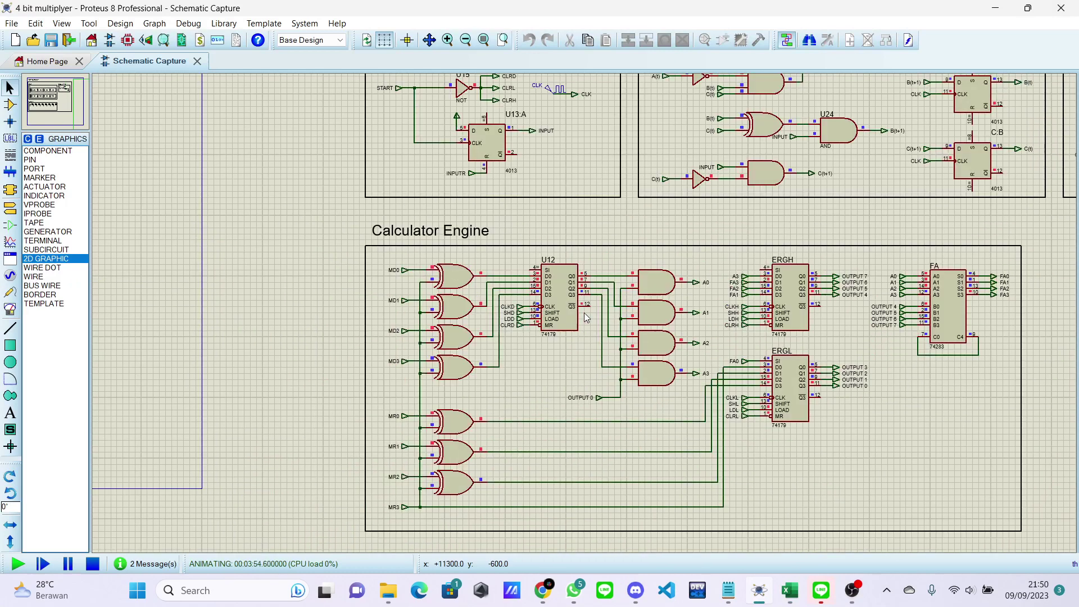
pyautogui.scroll(1, 591, 309)
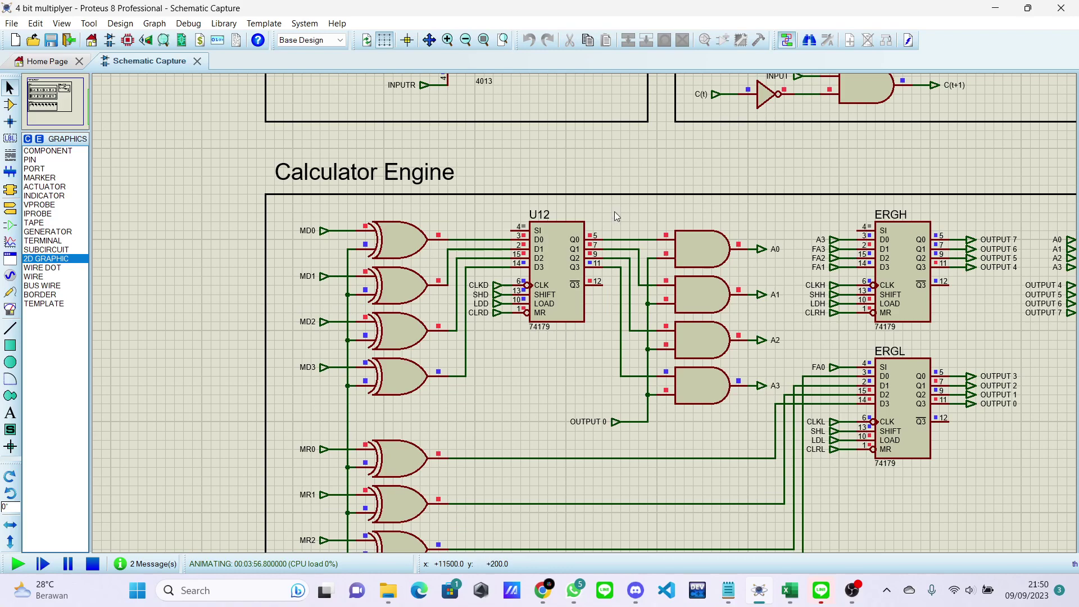
pyautogui.scroll(-2, 464, 199)
pyautogui.scroll(1, 493, 223)
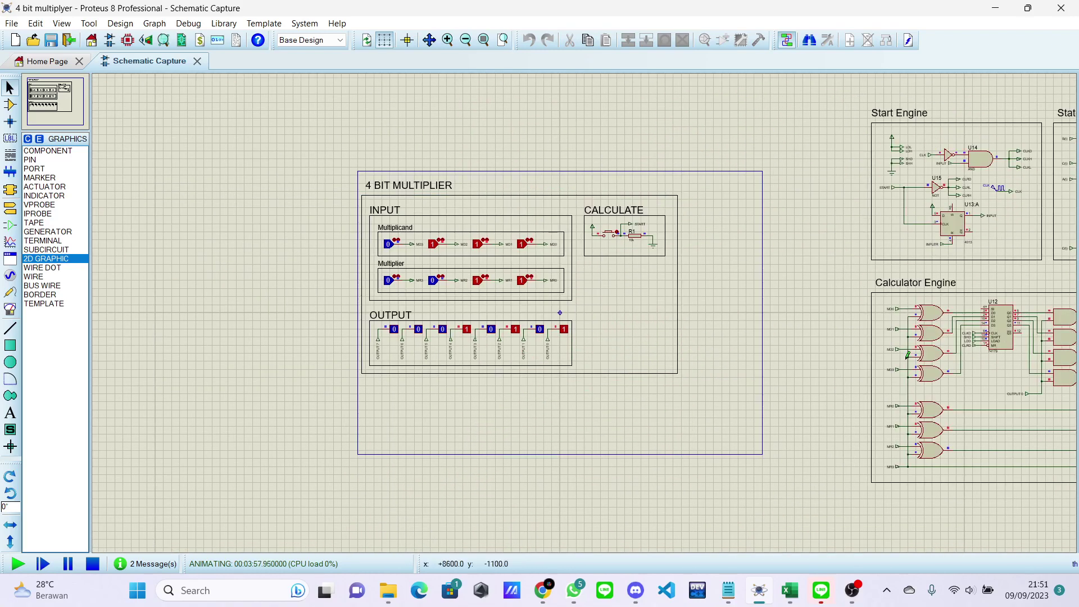
pyautogui.scroll(2, 608, 281)
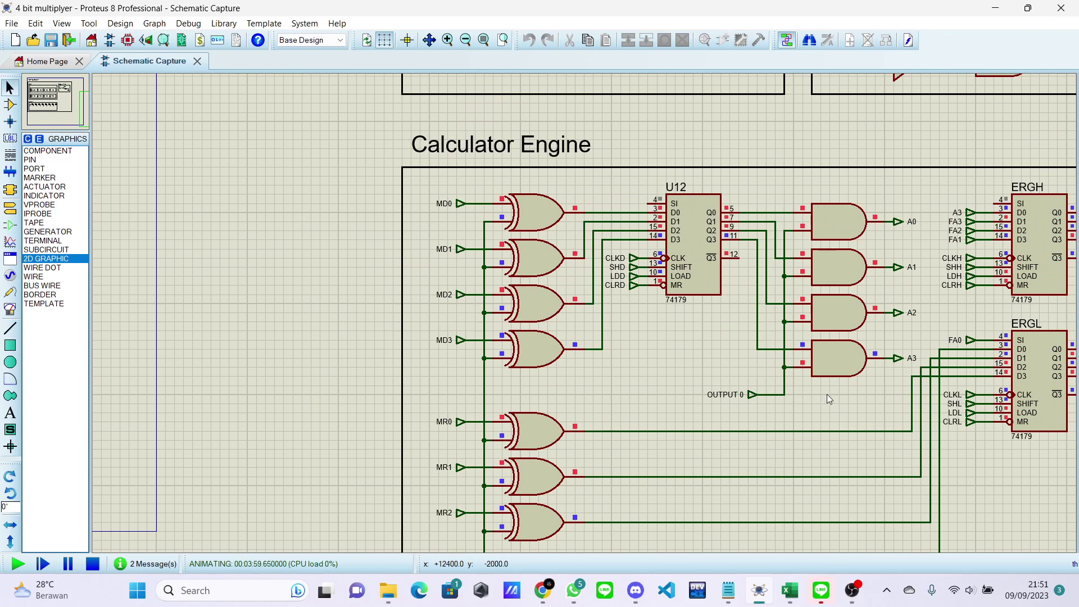
pyautogui.hscroll(2, 828, 394)
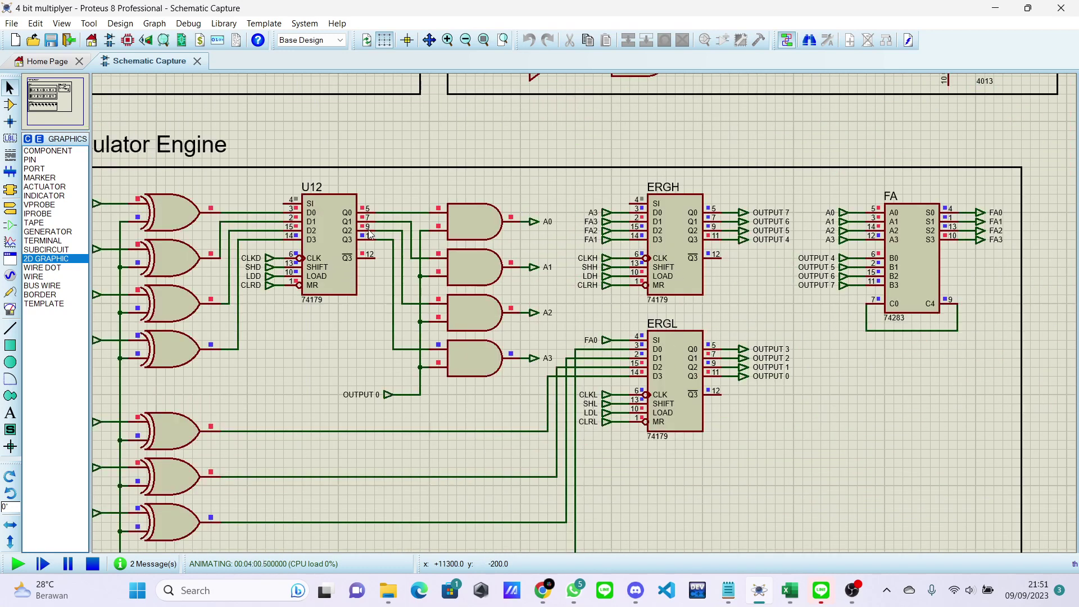
pyautogui.scroll(-2, 149, 462)
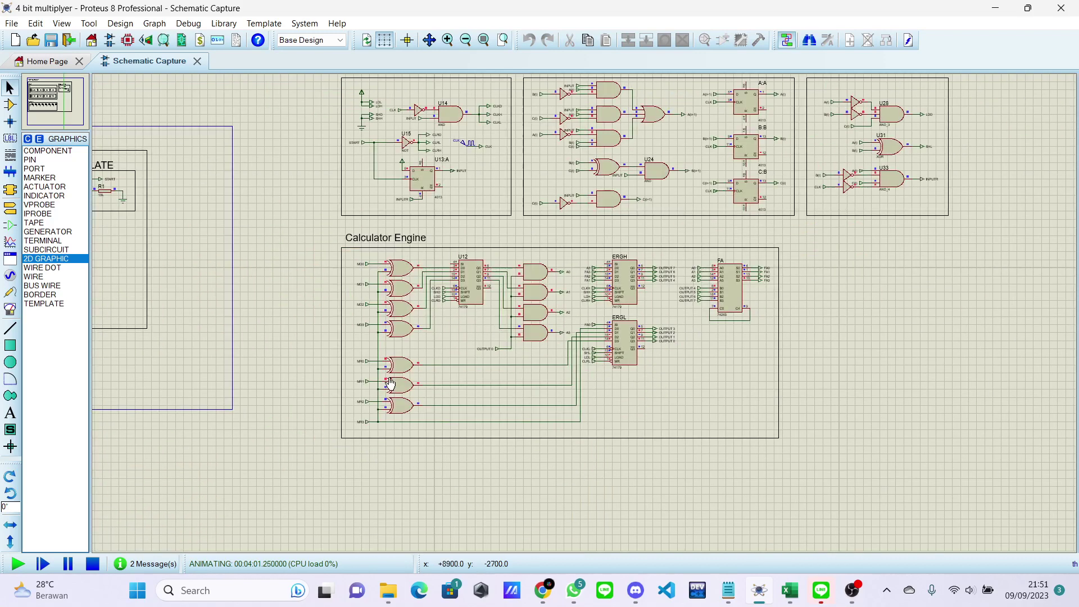
# Step: Examine how the MR inputs load register ERGL and how OUTPUT 0 feeds the AND gates in the Calculator Engine
pyautogui.scroll(1, 389, 378)
pyautogui.scroll(-1, 736, 286)
pyautogui.scroll(1, 709, 292)
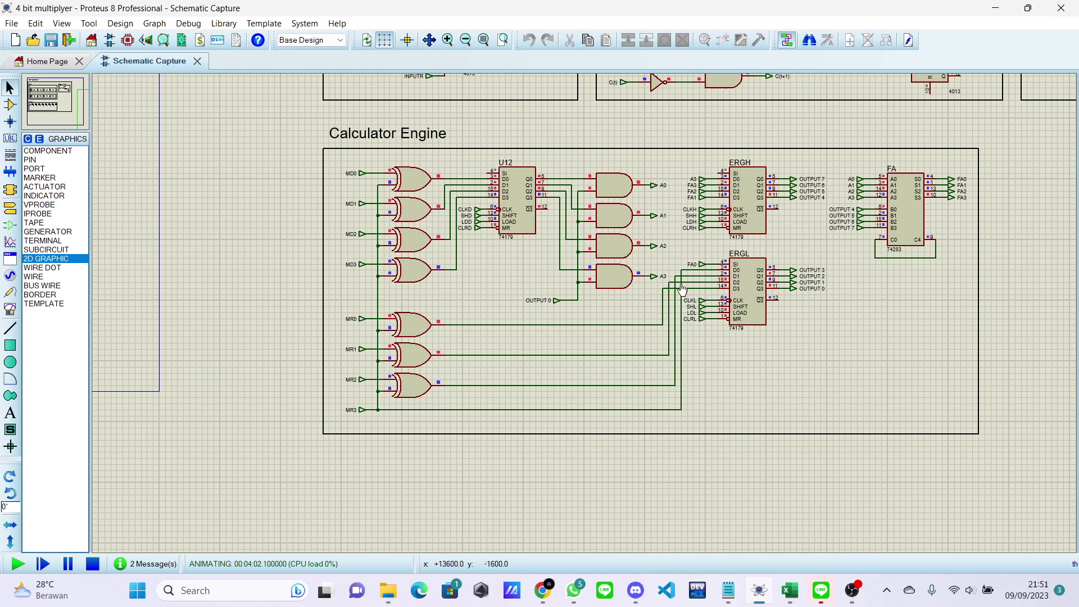
pyautogui.scroll(1, 752, 333)
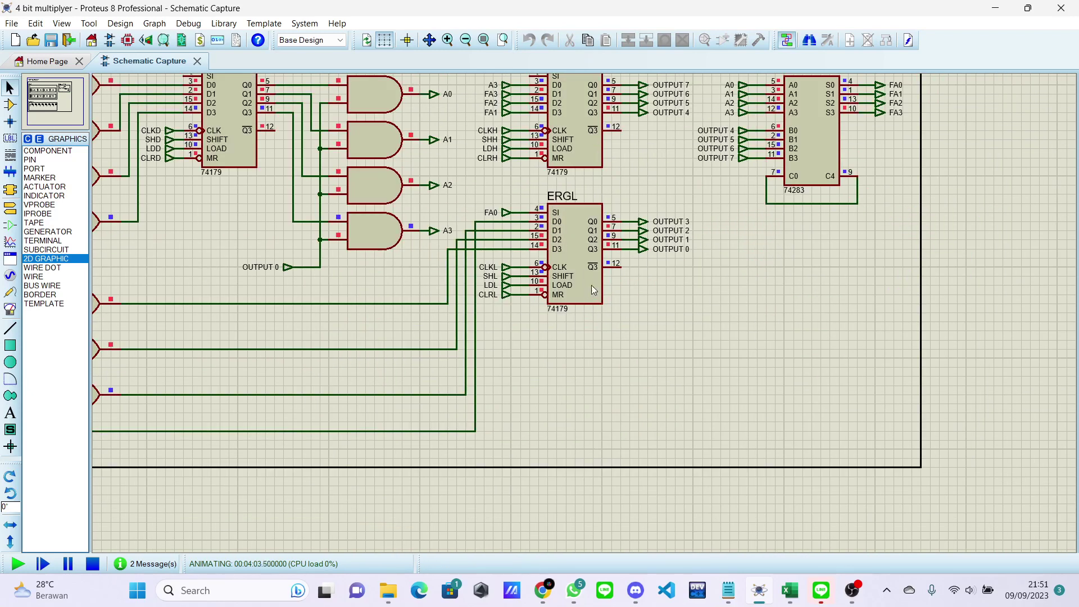
pyautogui.scroll(1, 593, 289)
pyautogui.scroll(-1, 584, 312)
pyautogui.scroll(1, 500, 344)
pyautogui.scroll(1, 332, 419)
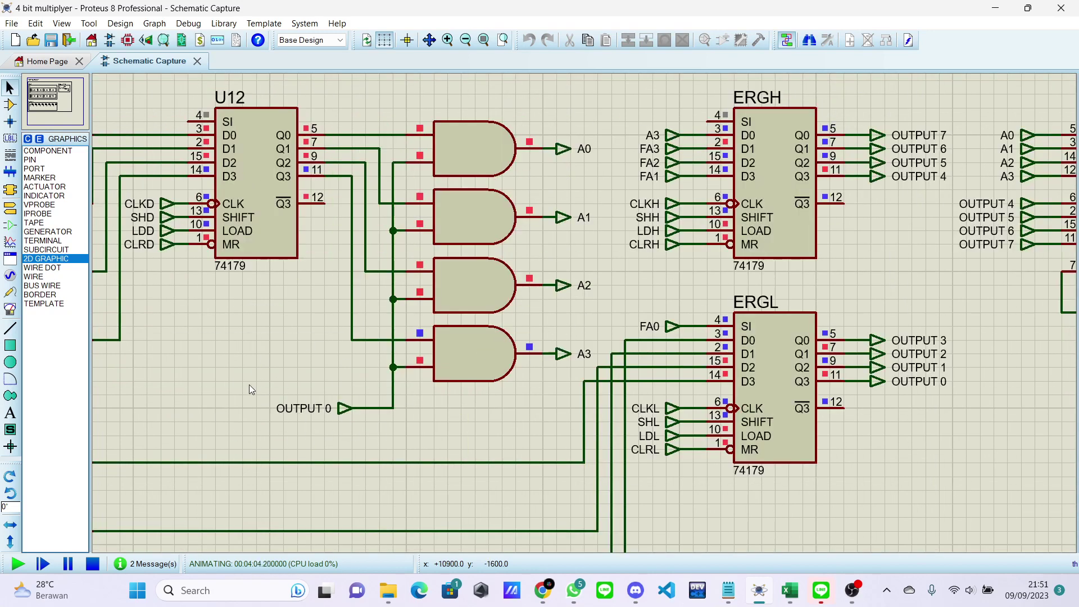
pyautogui.scroll(-1, 413, 360)
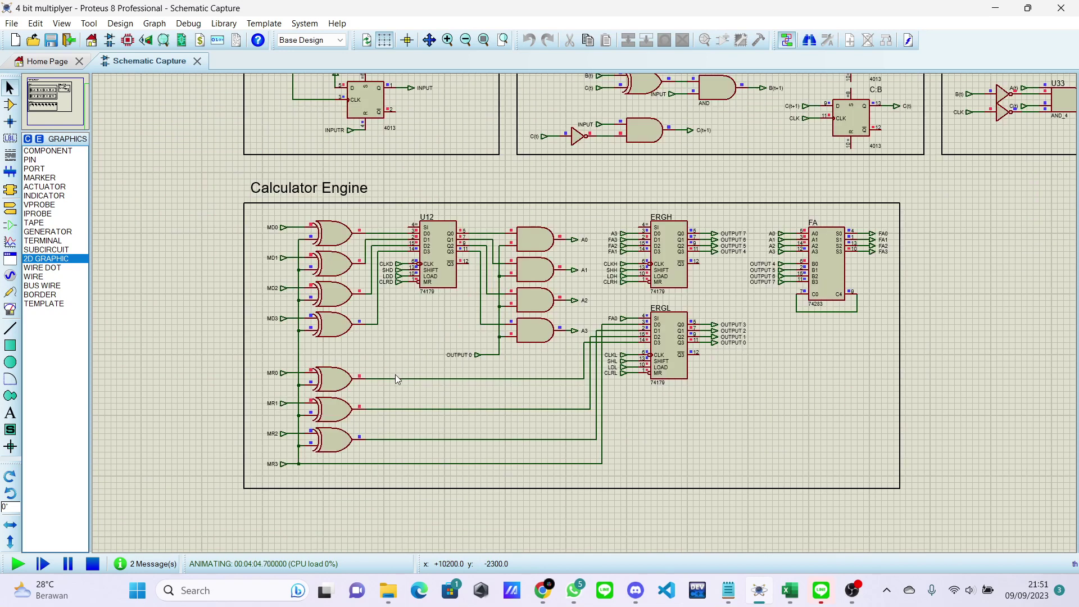
# Step: Relate the MR0–MR3 terminals at the Calculator Engine's XOR gates to the Multiplier inputs in the 4 BIT MULTIPLIER block
pyautogui.scroll(1, 331, 430)
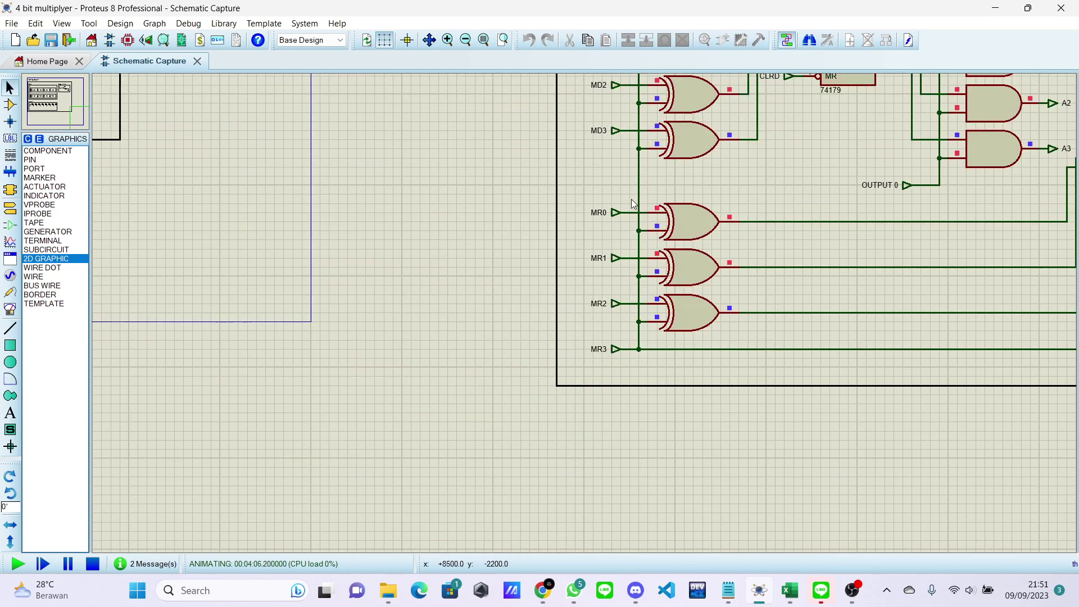
pyautogui.scroll(-1, 636, 197)
pyautogui.scroll(1, 654, 329)
pyautogui.scroll(-1, 695, 312)
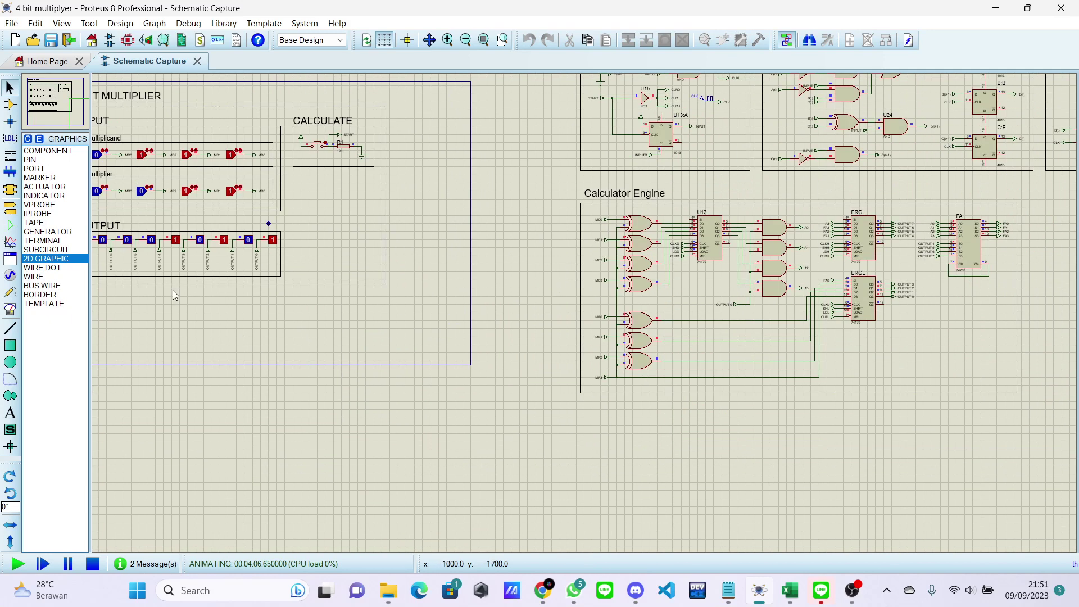
pyautogui.scroll(1, 577, 294)
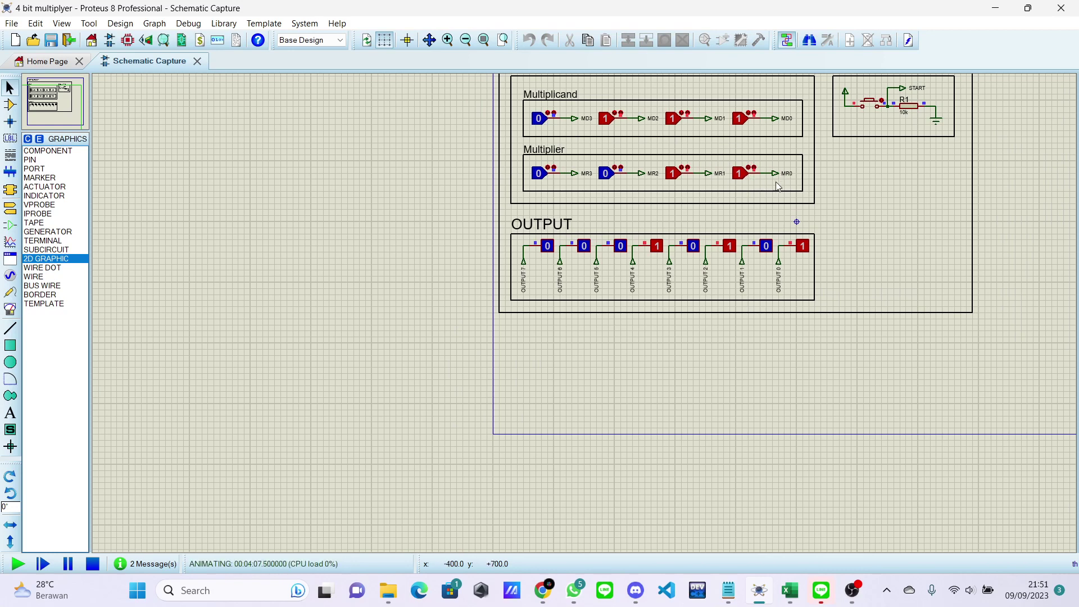
pyautogui.scroll(-1, 803, 247)
pyautogui.scroll(1, 811, 288)
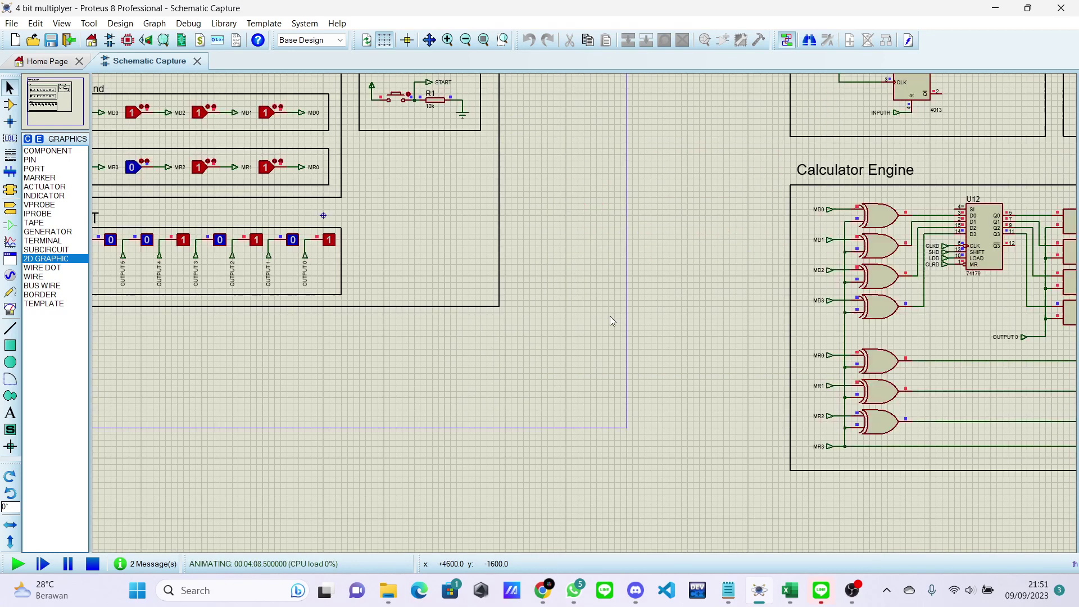
# Step: Examine the path from register U12 and its AND gates to ERGH and the FA adder
pyautogui.scroll(1, 824, 358)
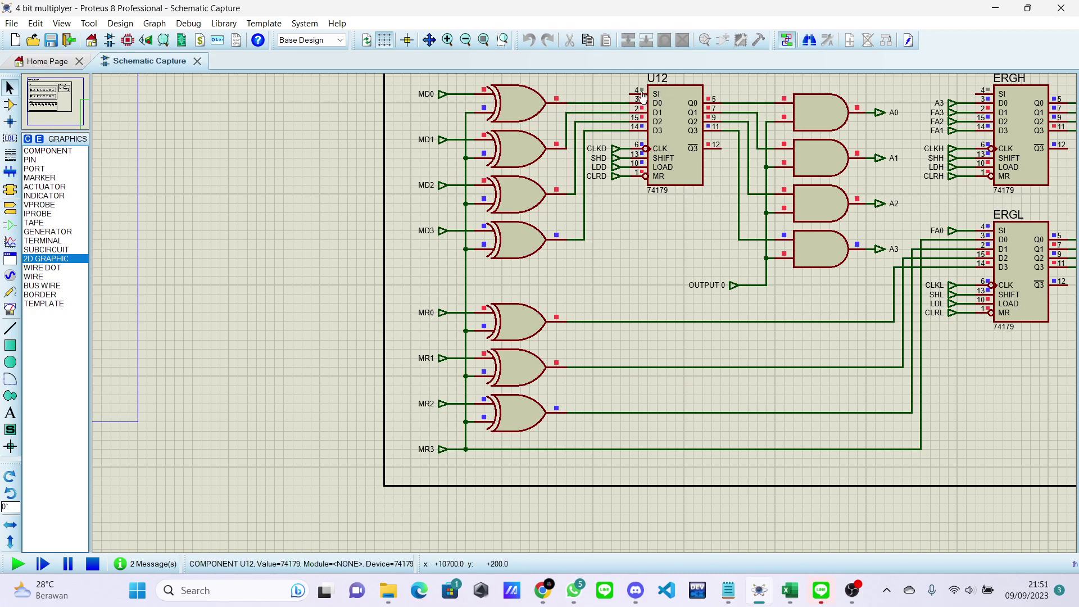
pyautogui.scroll(1, 966, 117)
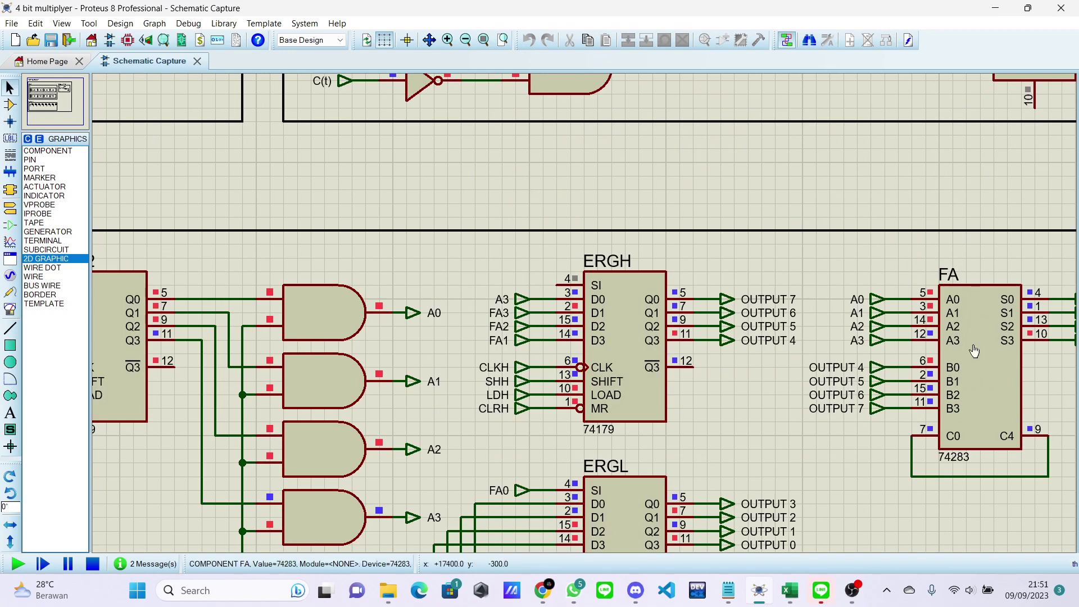
pyautogui.scroll(-2, 506, 317)
pyautogui.scroll(-2, 506, 317)
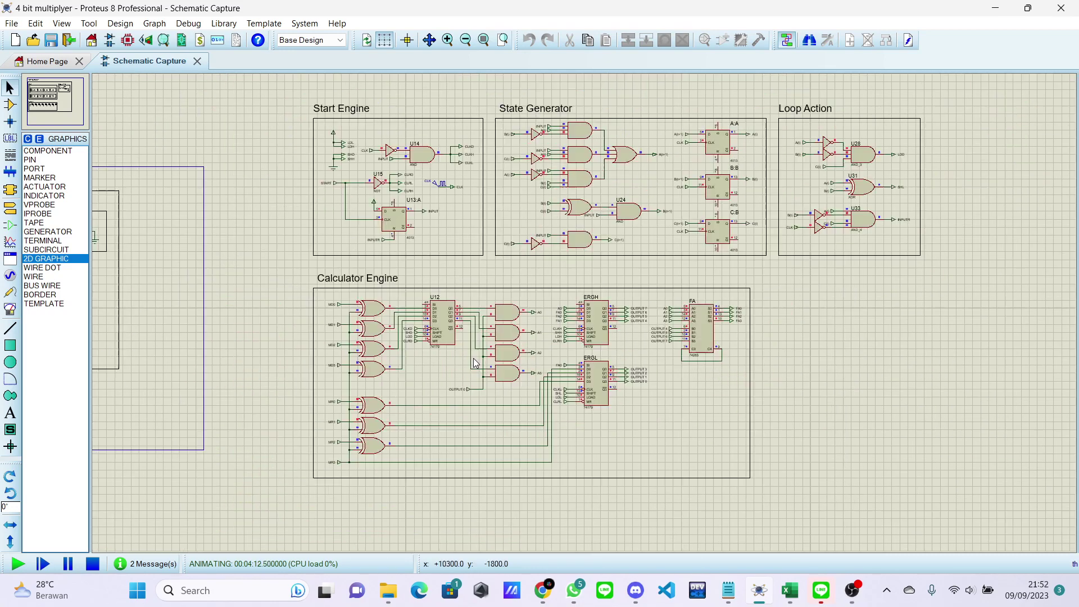
# Step: Set the multiplier input bit MR0 to 0 in the 4 BIT MULTIPLIER block
pyautogui.scroll(-1, 473, 358)
pyautogui.scroll(2, 379, 337)
pyautogui.scroll(1, 565, 308)
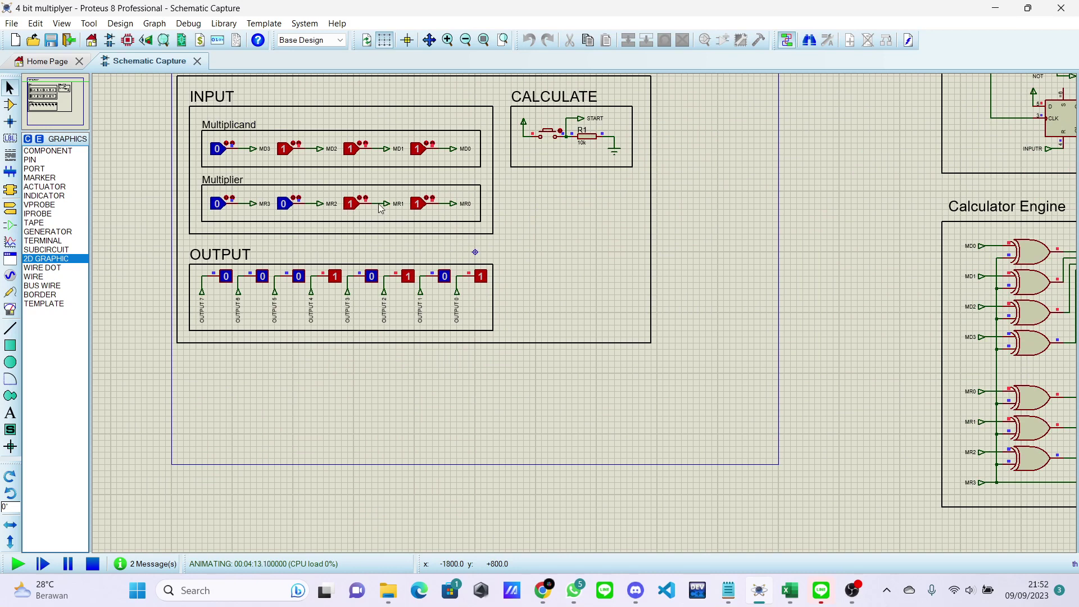
pyautogui.click(421, 204)
pyautogui.scroll(-2, 512, 234)
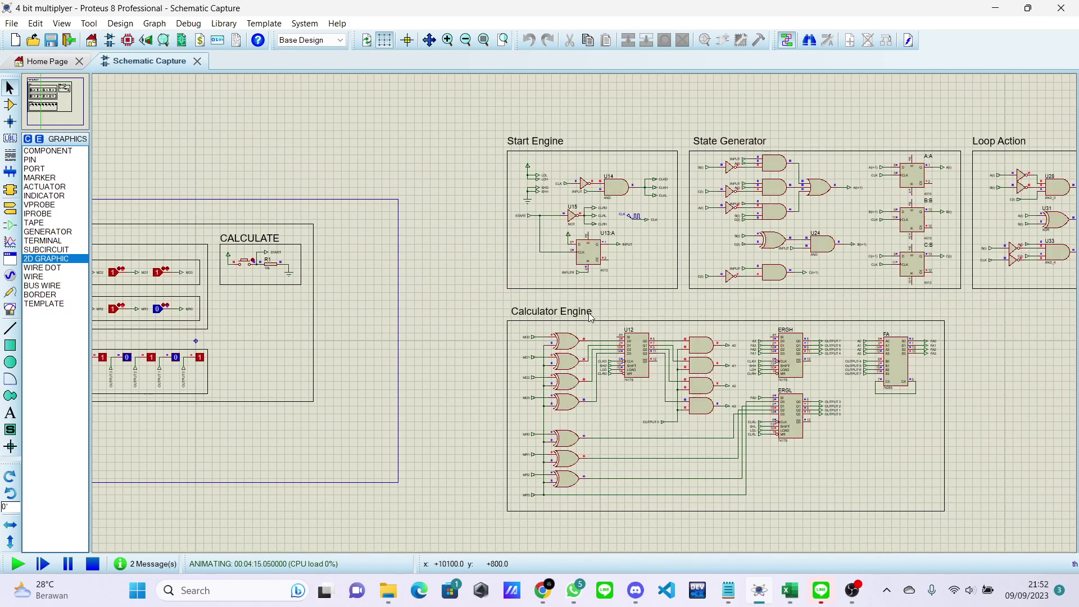
# Step: Trace A0–A3 and OUTPUT 4–7 into the FA adder, and its FA0–FA3 sums back into registers ERGH and ERGL
pyautogui.scroll(2, 663, 338)
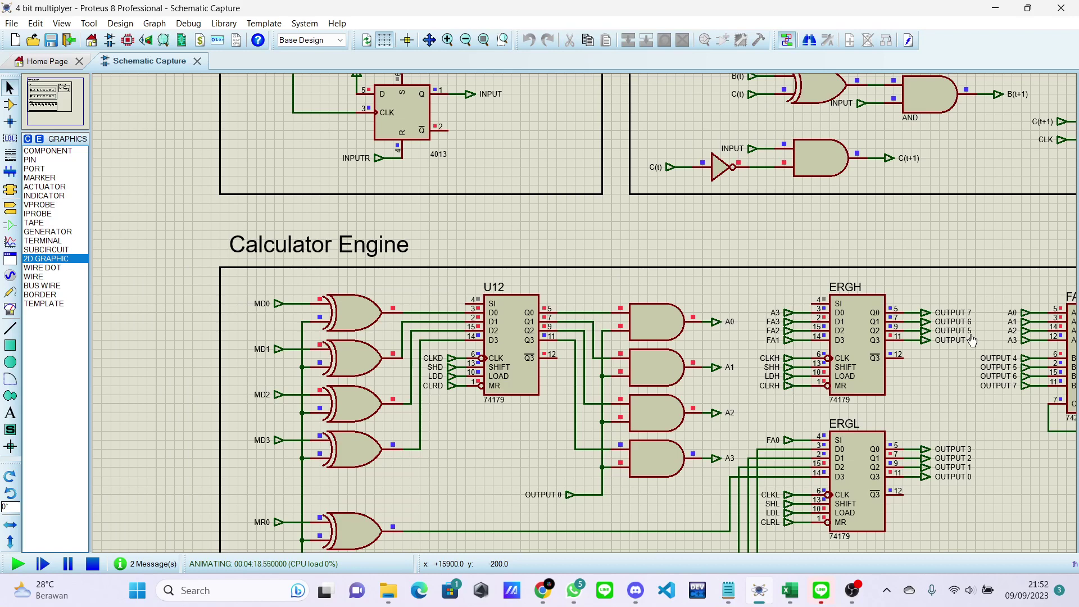
pyautogui.scroll(1, 958, 419)
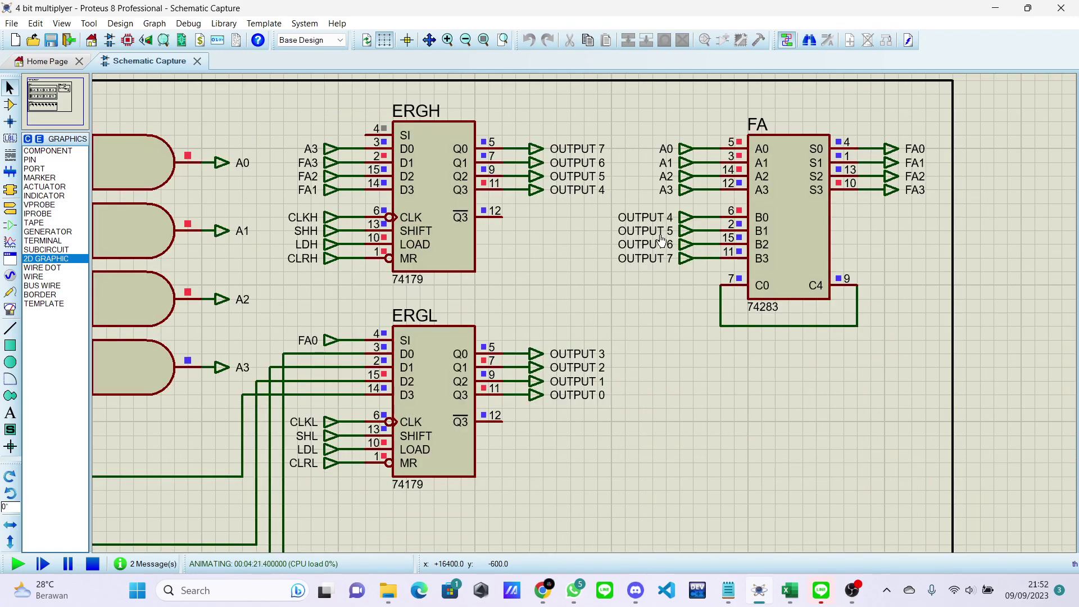
pyautogui.scroll(-3, 572, 117)
pyautogui.scroll(1, 579, 313)
pyautogui.scroll(1, 579, 313)
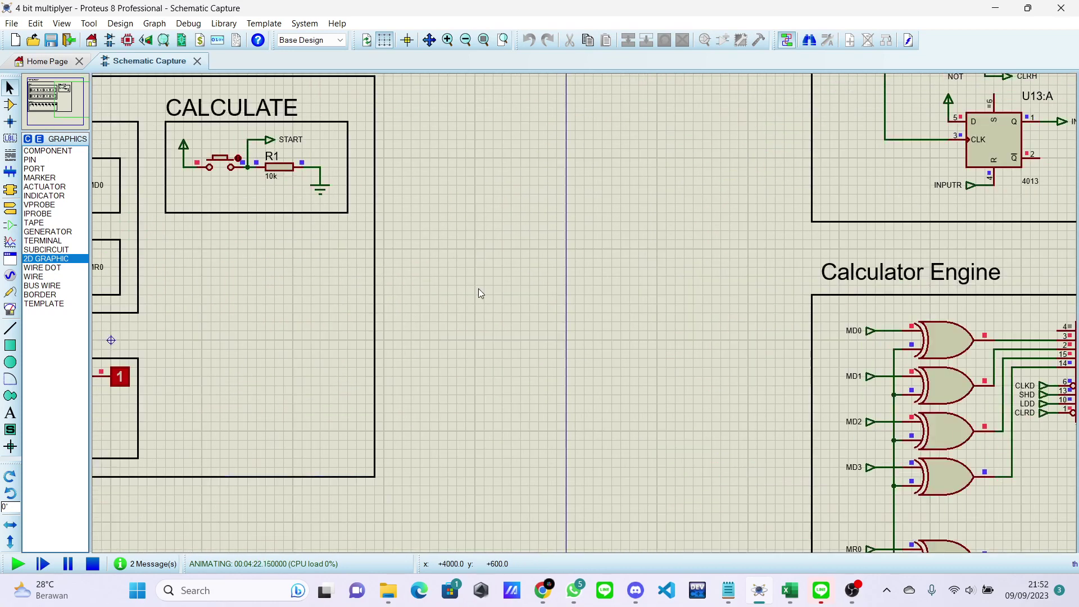
pyautogui.scroll(-2, 479, 289)
pyautogui.scroll(2, 849, 421)
pyautogui.scroll(-1, 597, 303)
pyautogui.scroll(1, 720, 212)
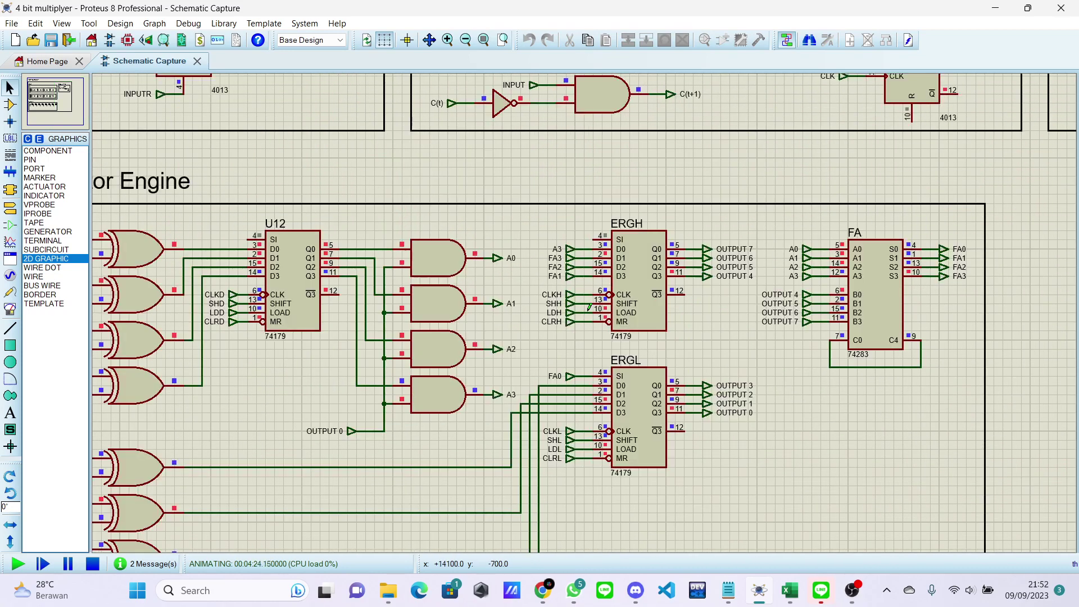
# Step: Start the calculation in the 4 BIT MULTIPLIER block and examine the Calculator Engine's ERGH, ERGL and FA parts
pyautogui.scroll(-1, 589, 306)
pyautogui.scroll(-1, 394, 315)
pyautogui.scroll(1, 564, 315)
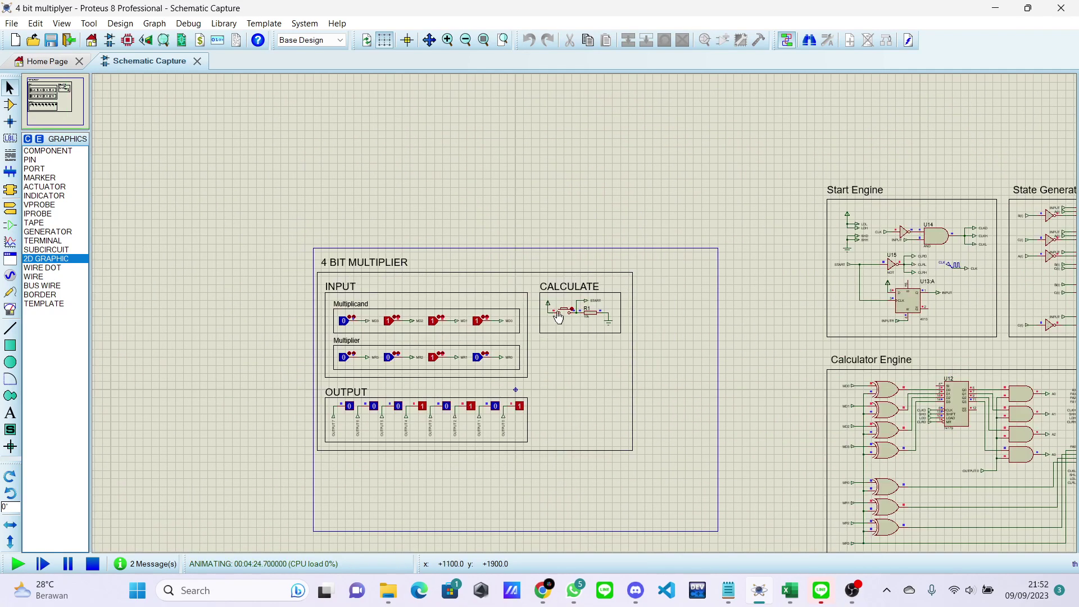
pyautogui.scroll(-1, 697, 347)
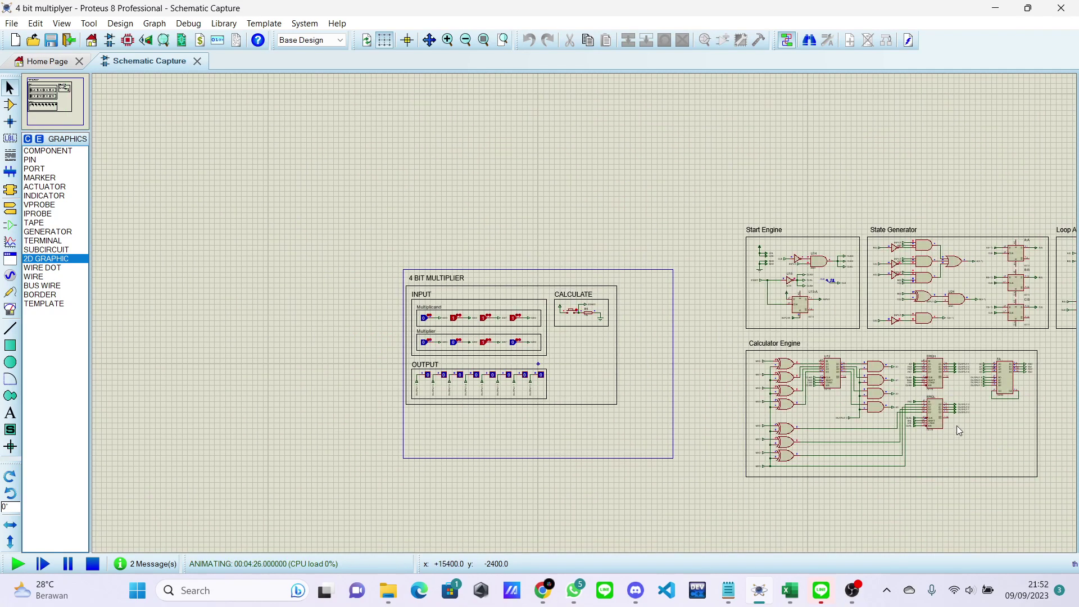
pyautogui.scroll(1, 957, 426)
pyautogui.scroll(1, 582, 305)
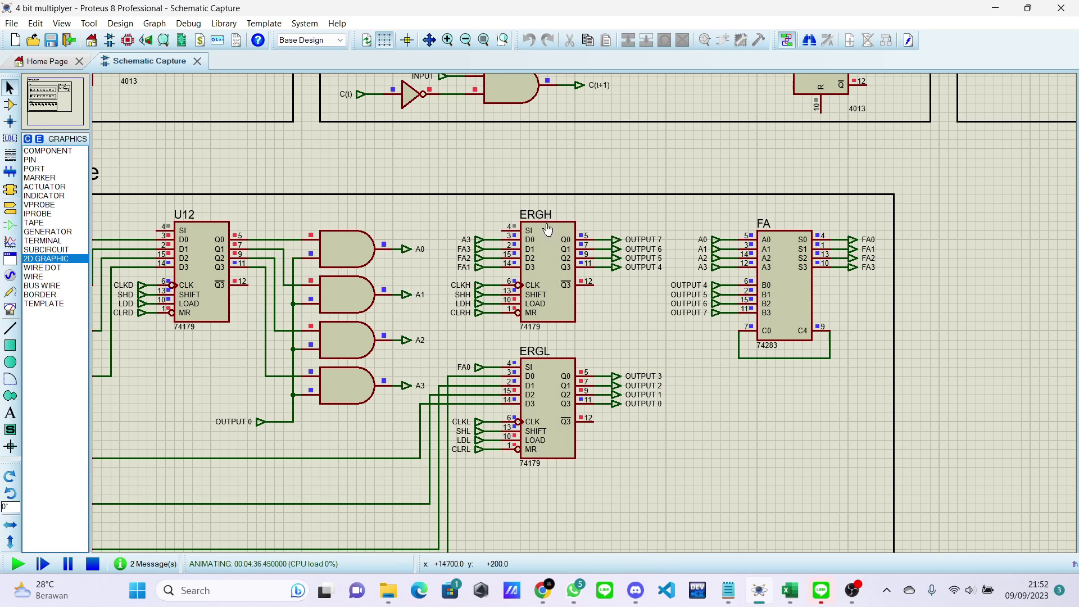
pyautogui.scroll(-3, 564, 276)
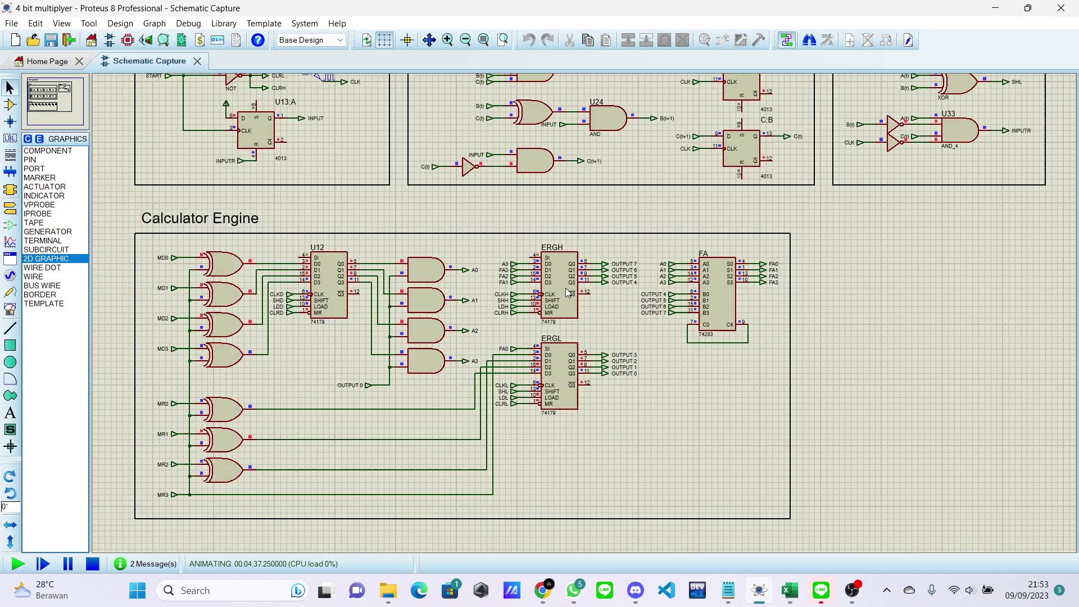
# Step: Compare the Multiplicand, Multiplier and OUTPUT bits with the Calculator Engine's U12 register, AND gates, ERGH and ERGL
pyautogui.scroll(3, 215, 304)
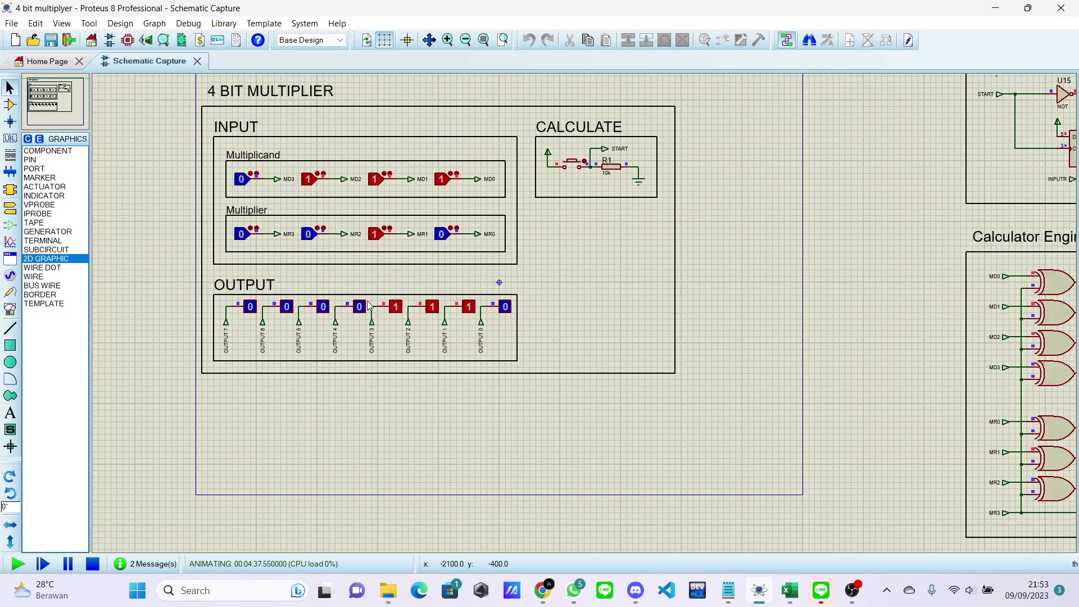
pyautogui.scroll(-1, 584, 312)
pyautogui.scroll(1, 924, 336)
pyautogui.scroll(-2, 592, 316)
pyautogui.scroll(2, 183, 292)
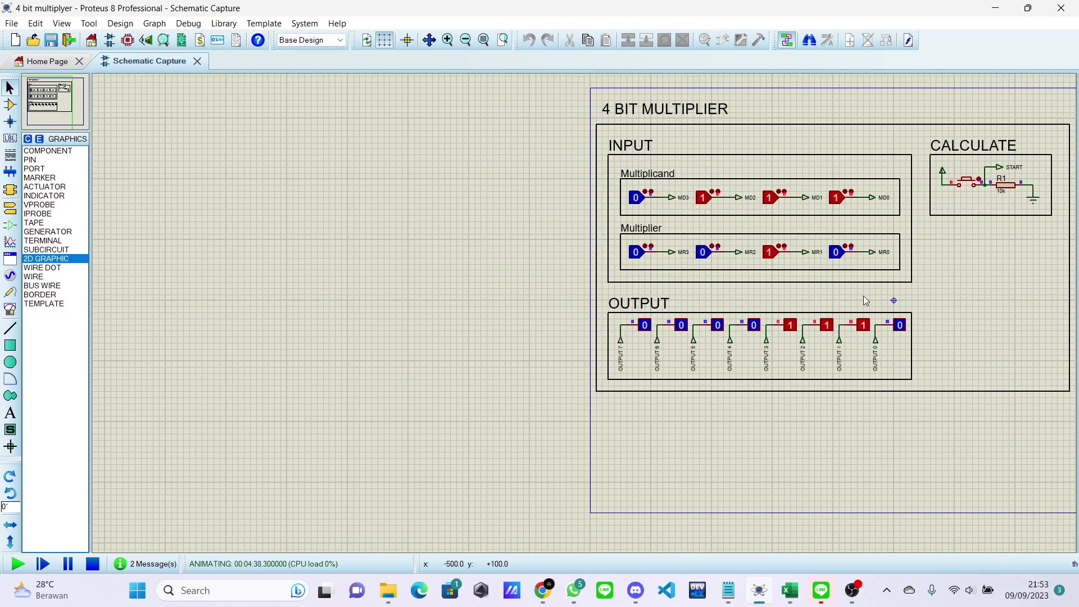
pyautogui.scroll(-1, 980, 315)
pyautogui.scroll(1, 584, 312)
pyautogui.scroll(-1, 584, 313)
pyautogui.scroll(2, 584, 313)
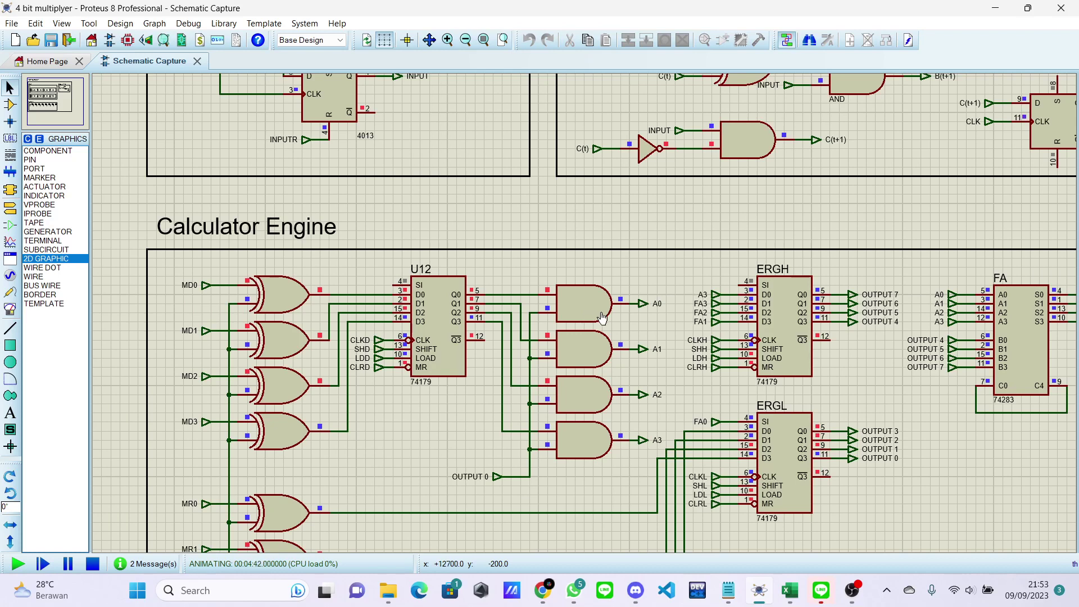
pyautogui.scroll(-1, 634, 314)
pyautogui.scroll(1, 625, 317)
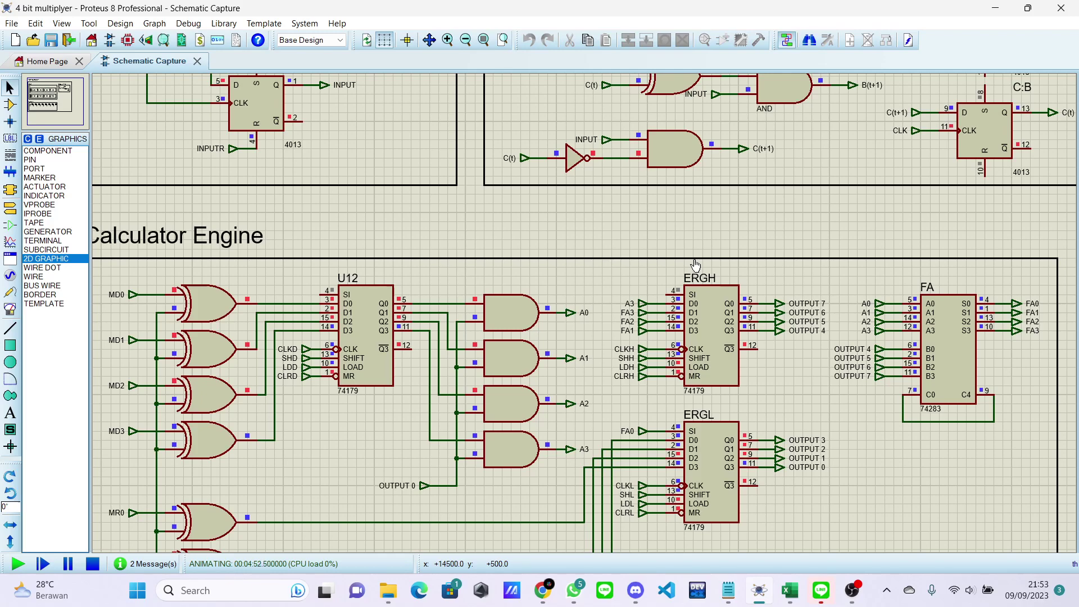
pyautogui.scroll(-1, 588, 313)
pyautogui.scroll(1, 484, 445)
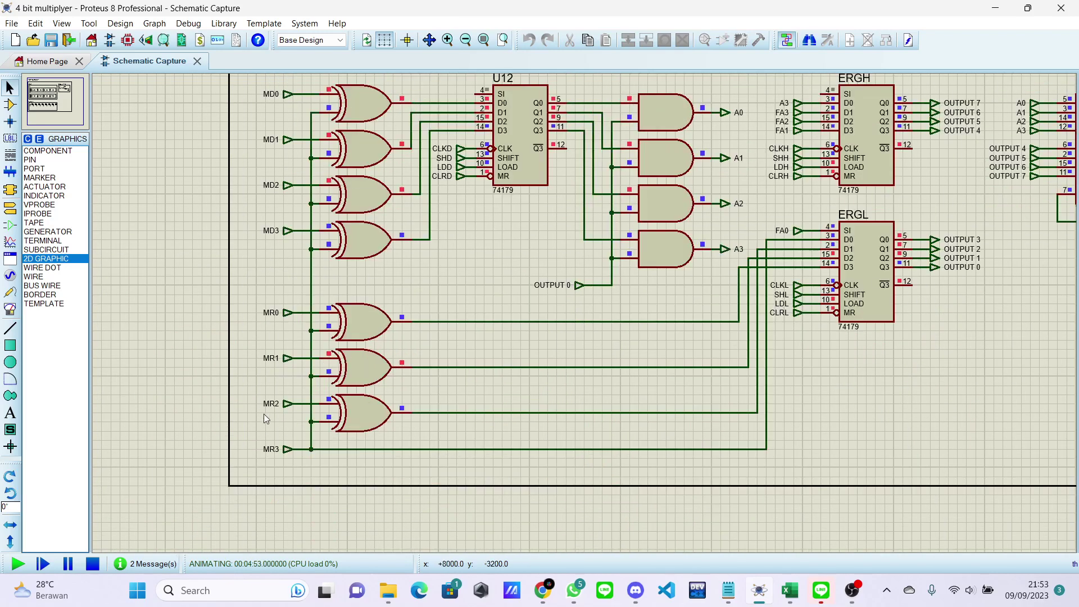
# Step: Run the calculation again for multiplicand 0111 and multiplier 0010, and follow the OUTPUT bits
pyautogui.scroll(-2, 264, 413)
pyautogui.scroll(1, 582, 316)
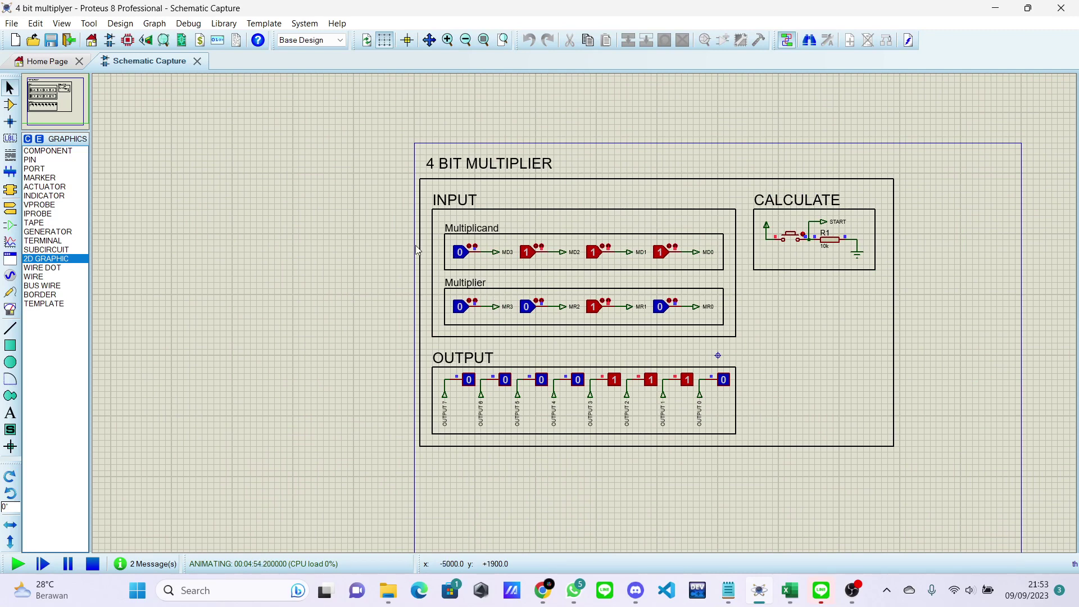
pyautogui.scroll(1, 585, 313)
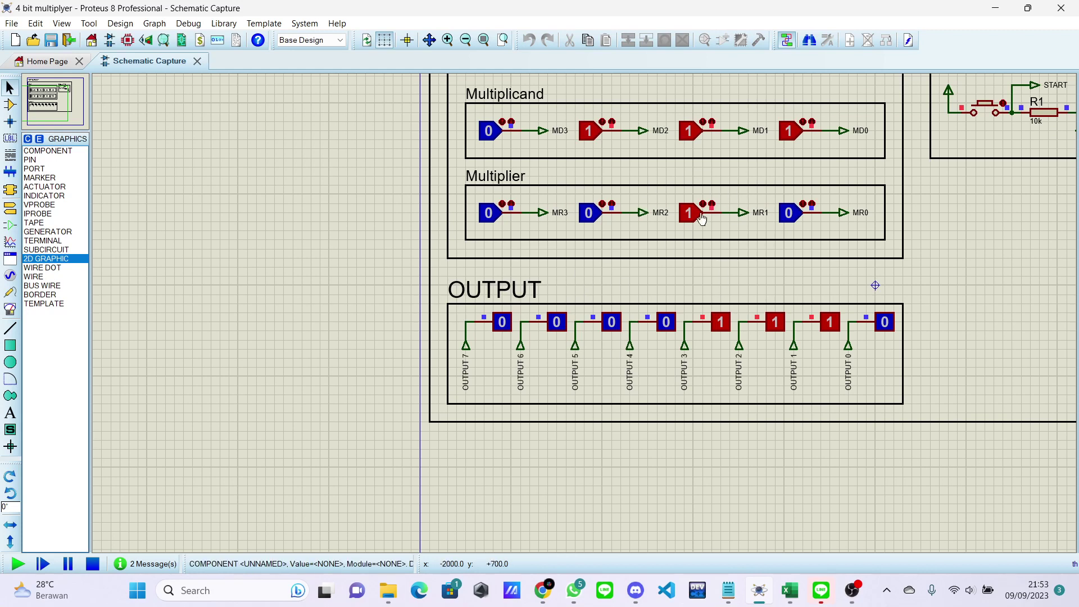
pyautogui.click(993, 111)
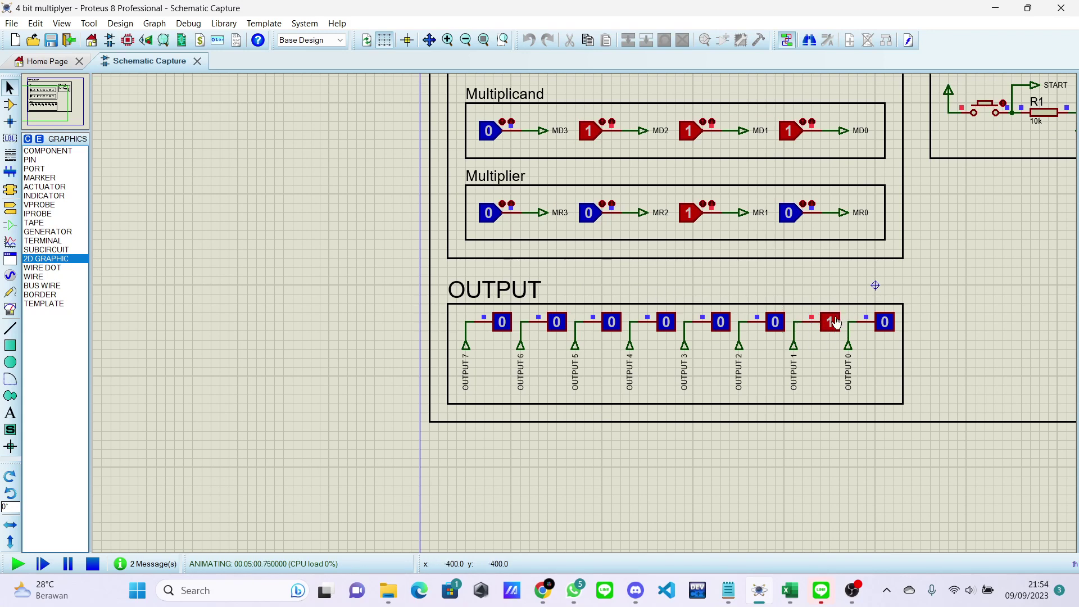
pyautogui.scroll(-1, 855, 308)
pyautogui.scroll(1, 767, 304)
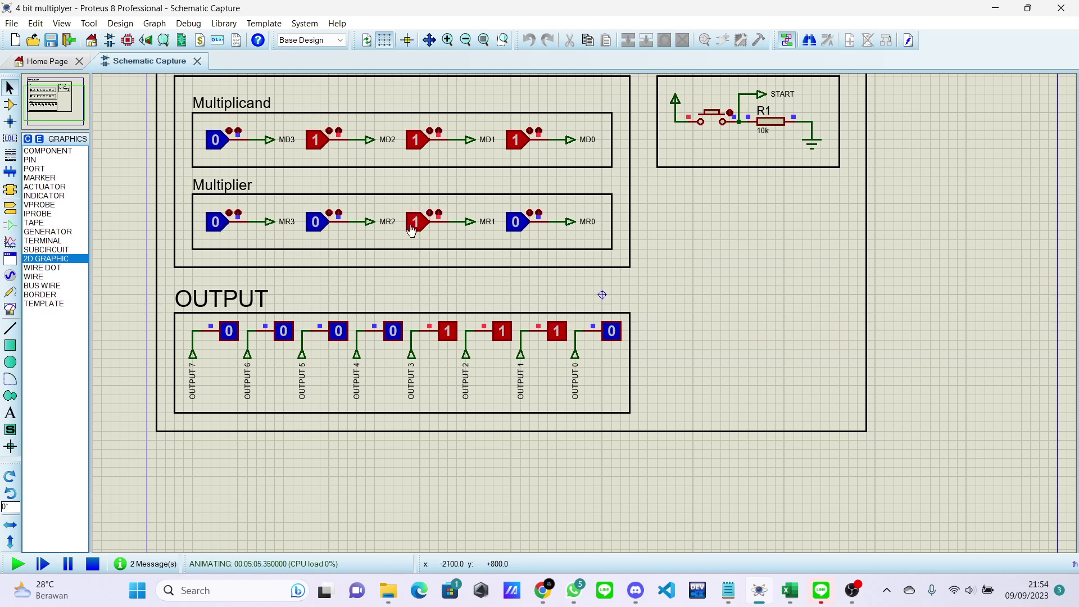
# Step: Set the multiplier input bit MR0 to 1 and run the calculation with multiplier 0011
pyautogui.click(515, 223)
pyautogui.click(707, 121)
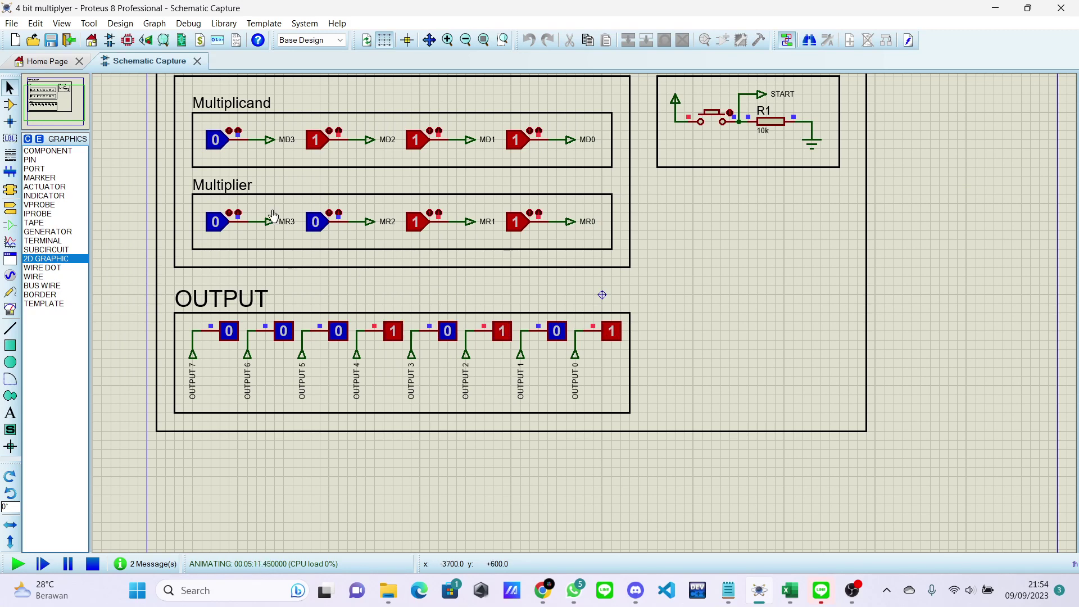
# Step: Examine the A0–A3 and FA inputs of register ERGH alongside ERGL and the FA adder in the Calculator Engine
pyautogui.scroll(-2, 814, 305)
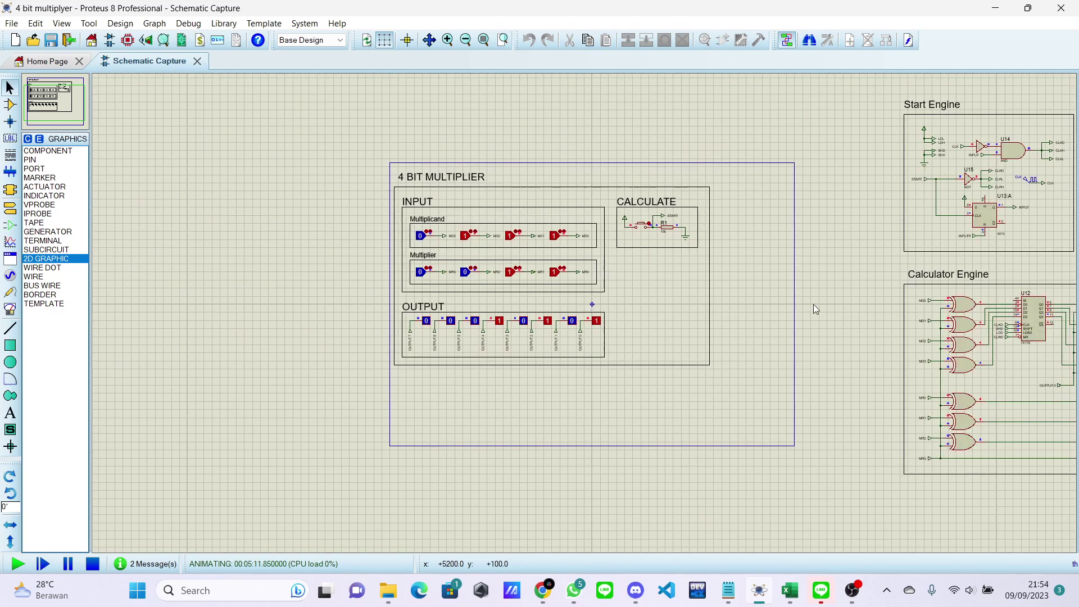
pyautogui.scroll(2, 813, 305)
pyautogui.scroll(-1, 902, 331)
pyautogui.scroll(1, 902, 331)
pyautogui.scroll(1, 585, 315)
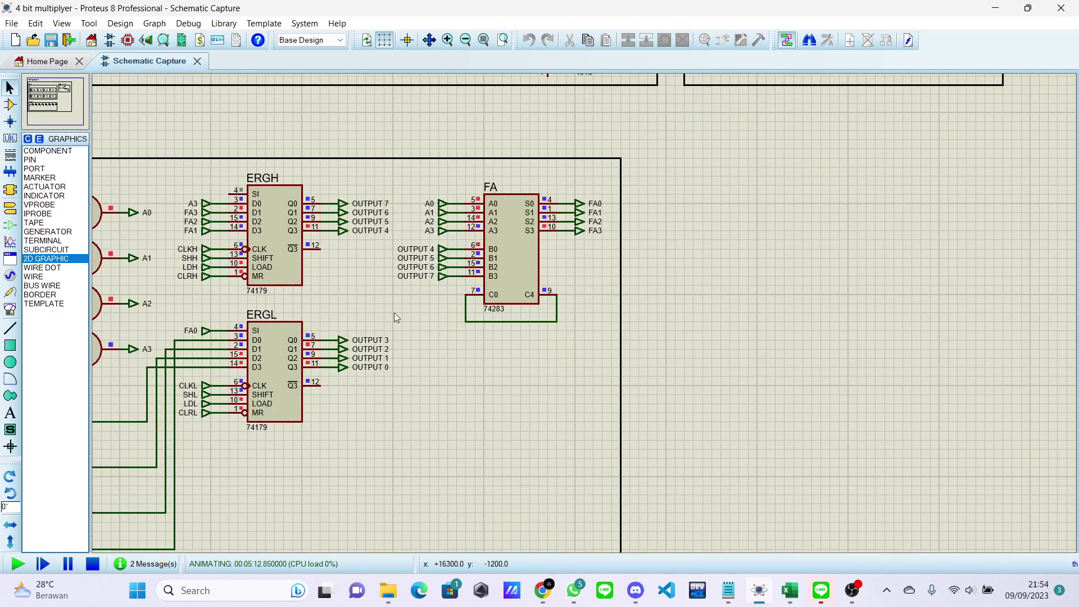
pyautogui.scroll(1, 275, 244)
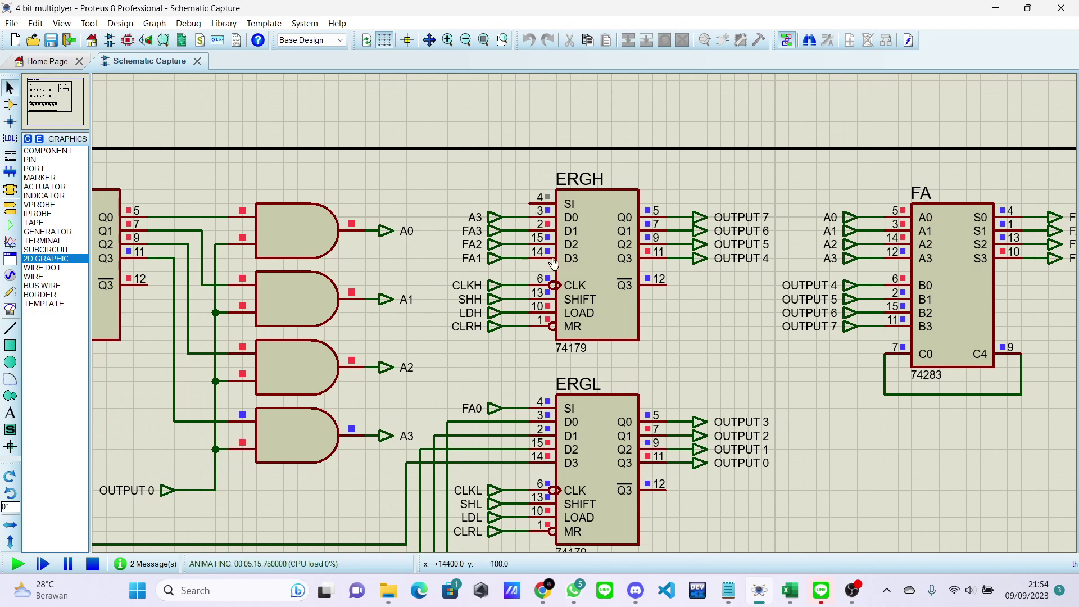
pyautogui.scroll(-1, 560, 494)
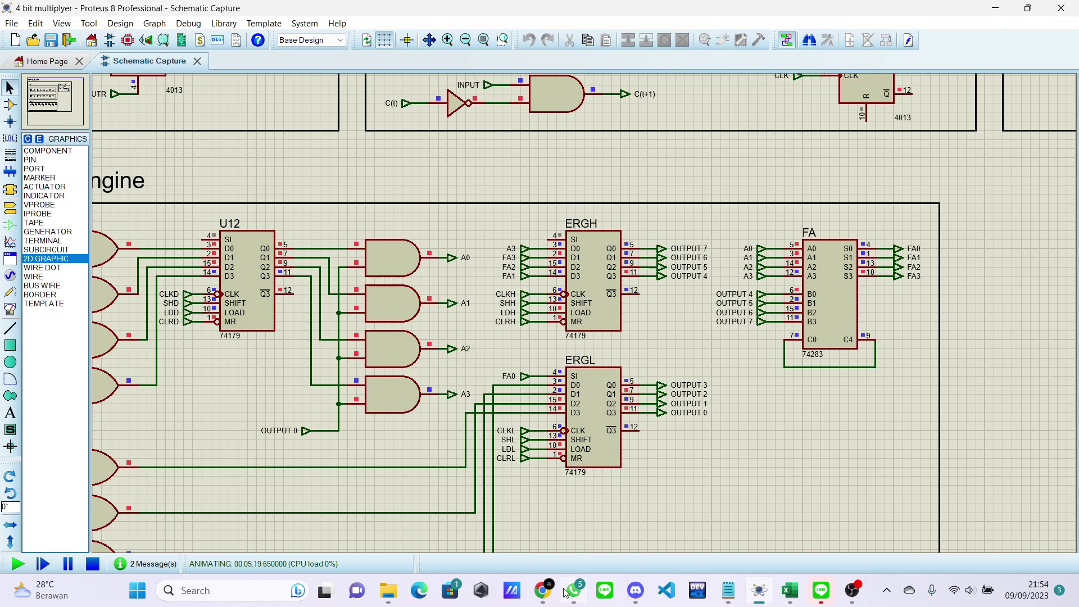
# Step: Switch to Chrome and review the negative MR and 1s complement Technical Realization slides in psd2021_3.pdf
pyautogui.click(542, 522)
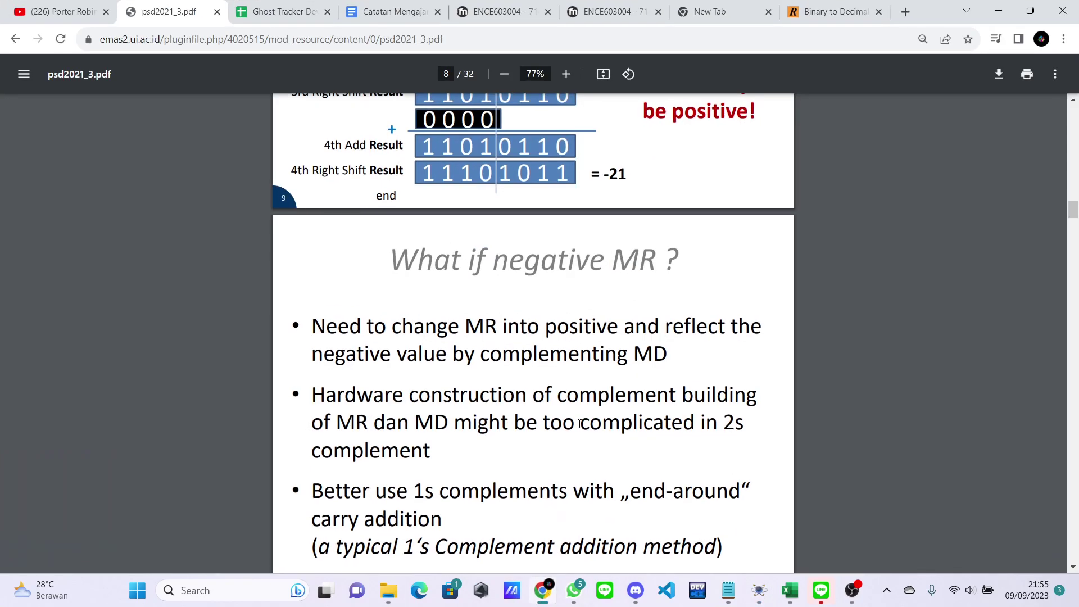
pyautogui.scroll(-10, 580, 424)
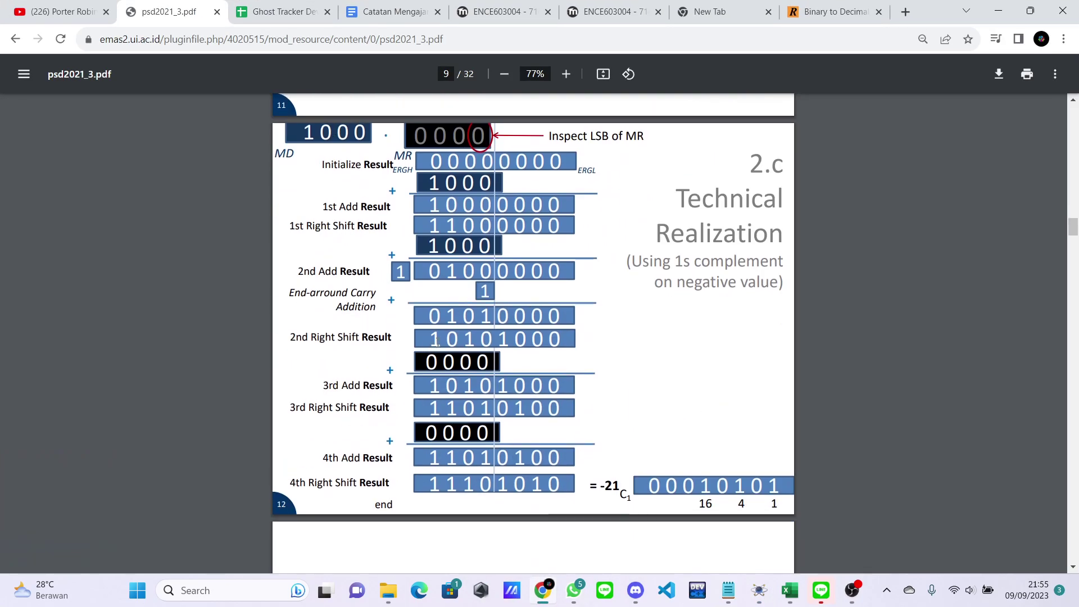
pyautogui.scroll(-3, 562, 282)
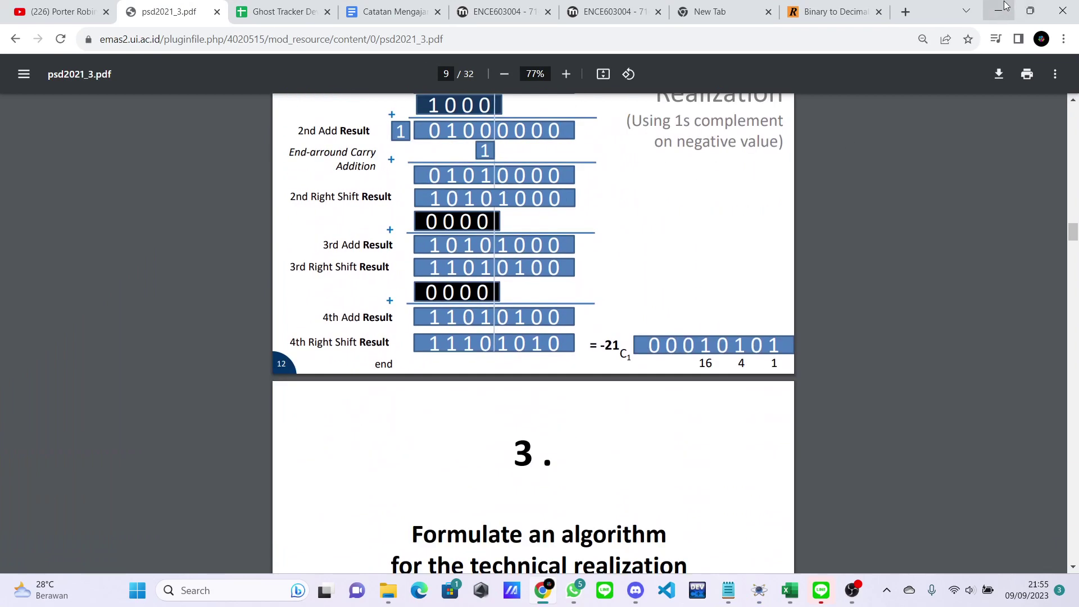
pyautogui.click(1030, 11)
# Step: Back in Proteus, set all Multiplicand and Multiplier bits to 0 and run the calculation
pyautogui.click(886, 102)
pyautogui.scroll(-3, 565, 269)
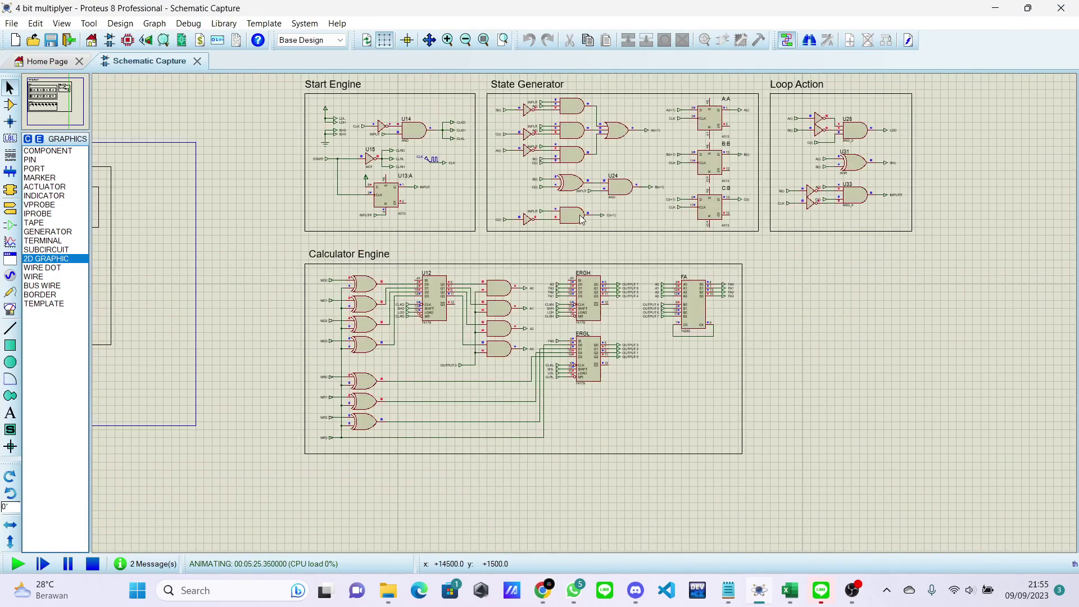
pyautogui.scroll(-2, 532, 356)
pyautogui.scroll(2, 578, 310)
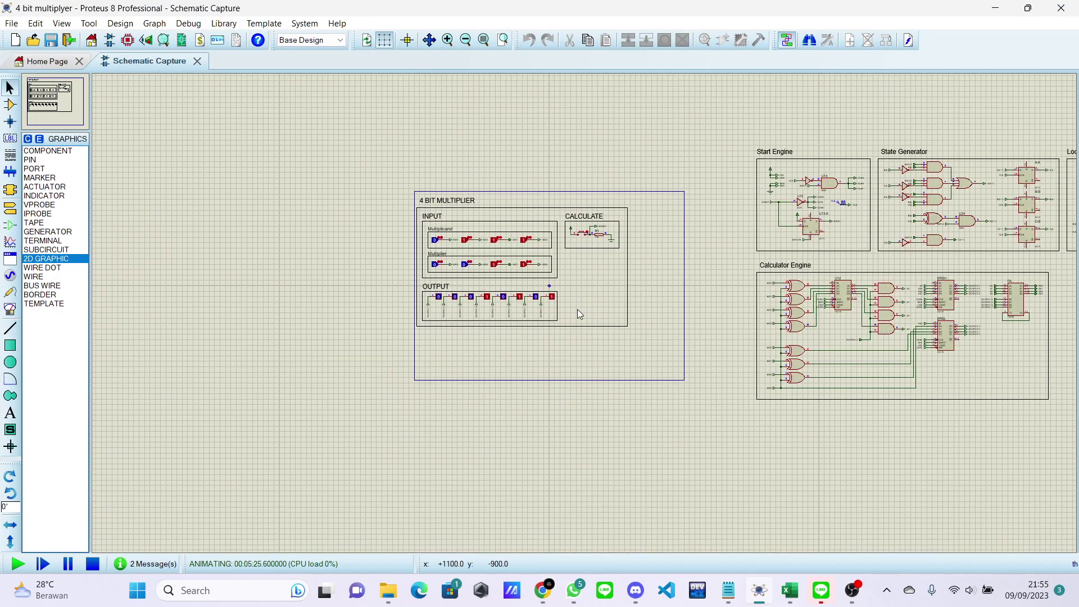
pyautogui.scroll(1, 589, 306)
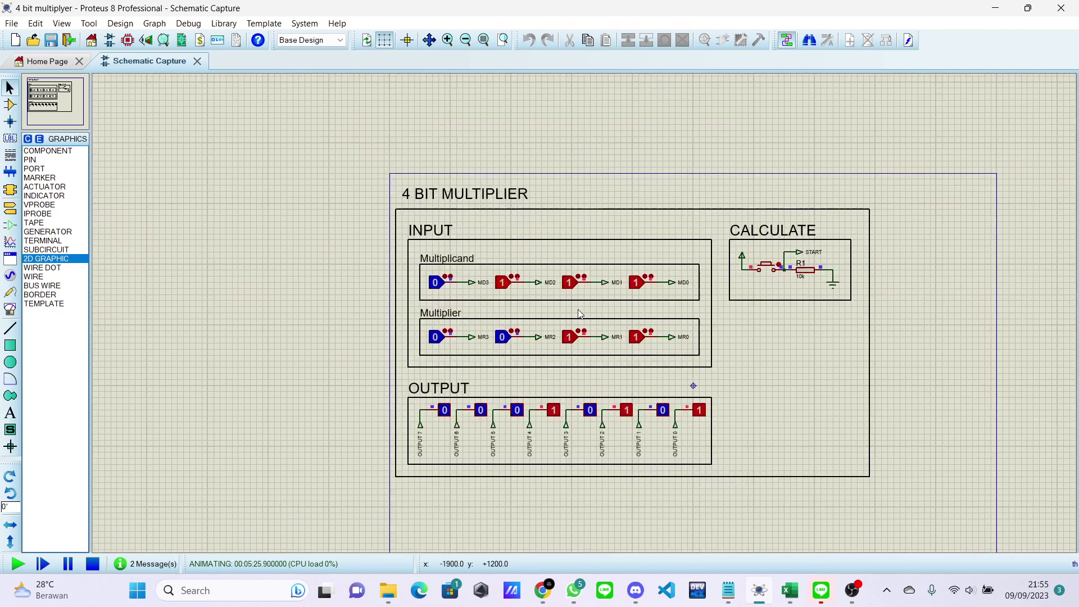
pyautogui.click(500, 282)
pyautogui.click(570, 282)
pyautogui.click(636, 282)
pyautogui.click(569, 337)
pyautogui.click(635, 337)
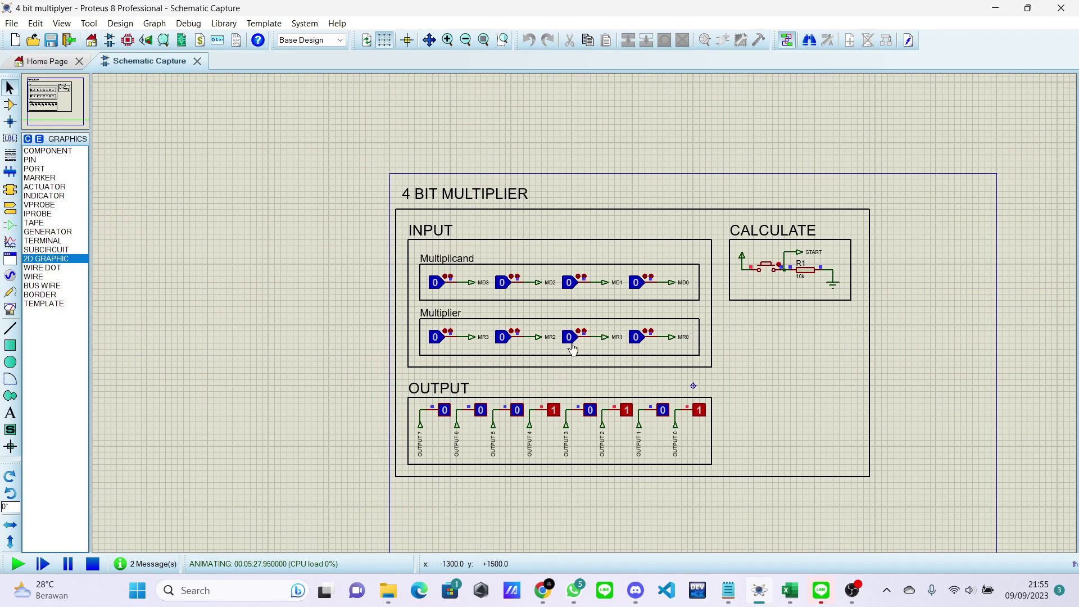
pyautogui.click(769, 269)
# Step: Look over the 4 BIT MULTIPLIER block and the Start Engine, State Generator, Loop Action and Calculator Engine blocks
pyautogui.scroll(-1, 621, 325)
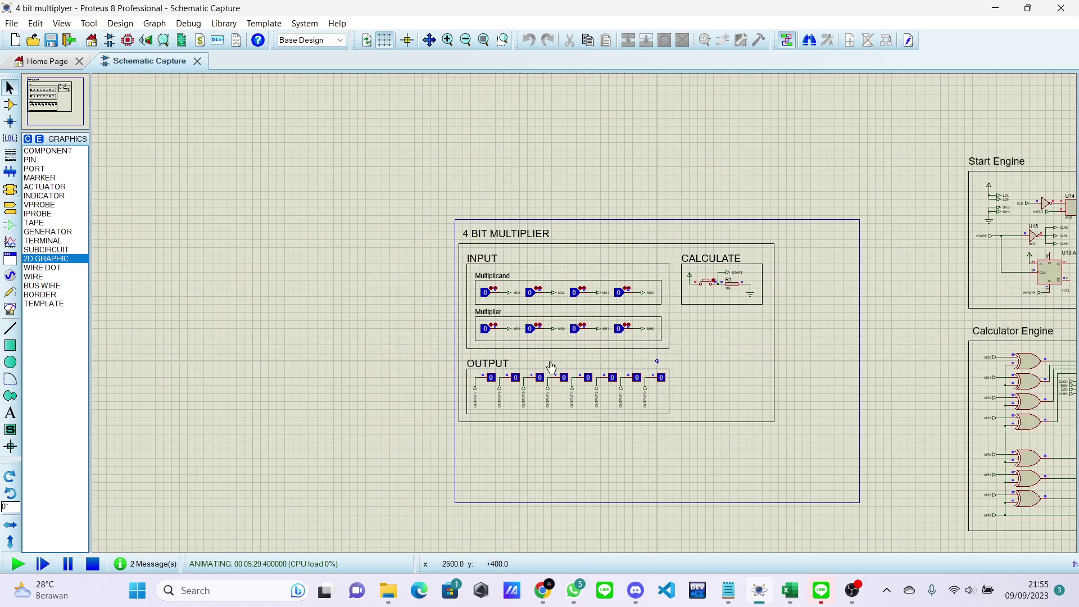
pyautogui.scroll(1, 553, 372)
pyautogui.scroll(-1, 800, 330)
pyautogui.scroll(1, 905, 258)
pyautogui.scroll(-1, 600, 308)
pyautogui.scroll(-1, 599, 308)
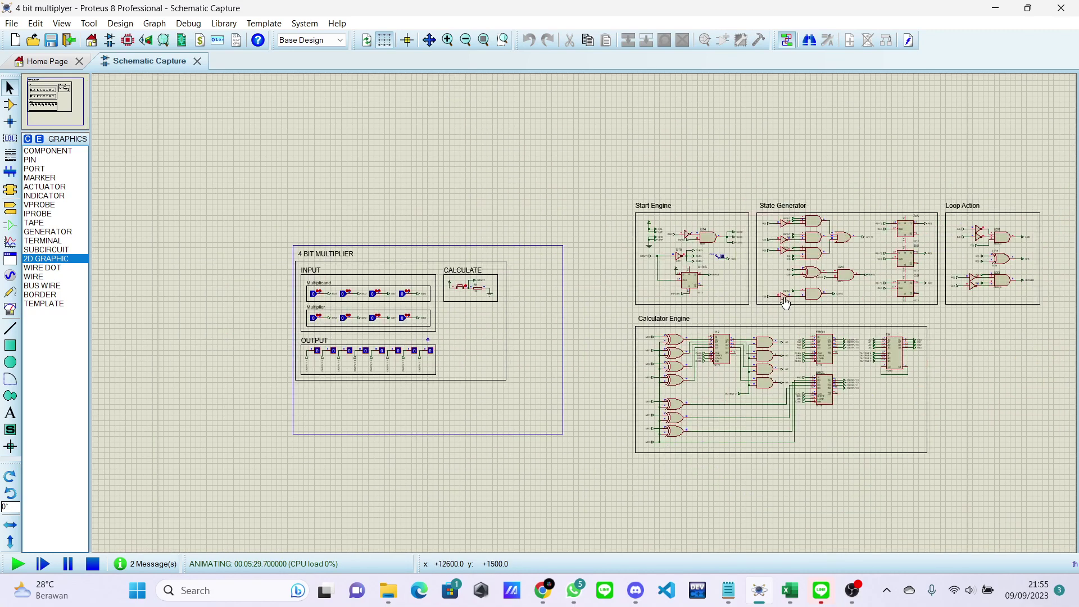
pyautogui.scroll(1, 584, 312)
pyautogui.scroll(1, 670, 329)
pyautogui.scroll(-1, 673, 329)
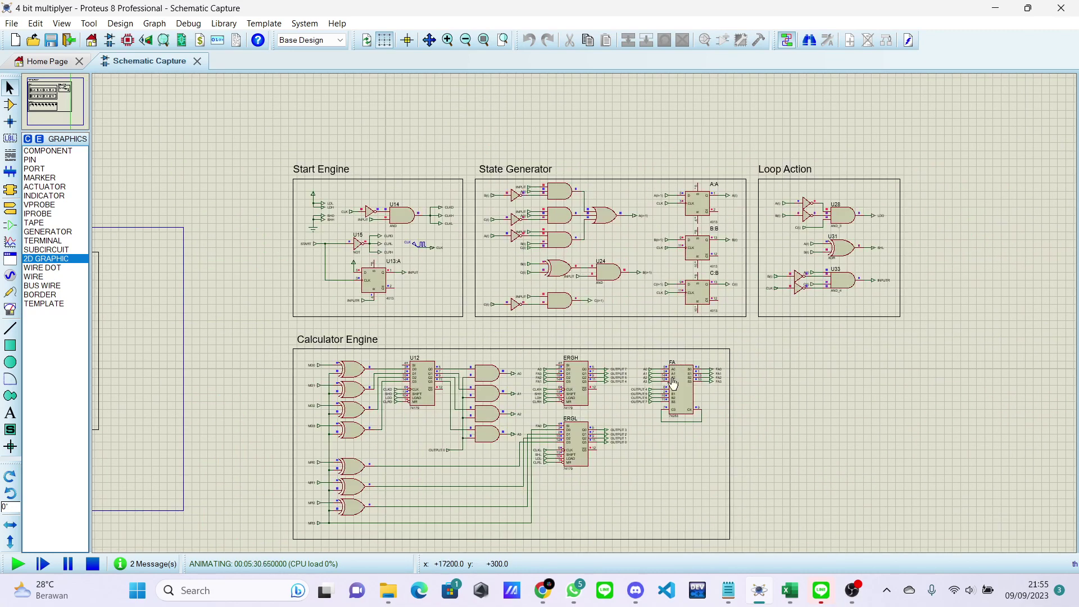
pyautogui.scroll(2, 611, 440)
pyautogui.scroll(-1, 568, 337)
pyautogui.scroll(-1, 537, 310)
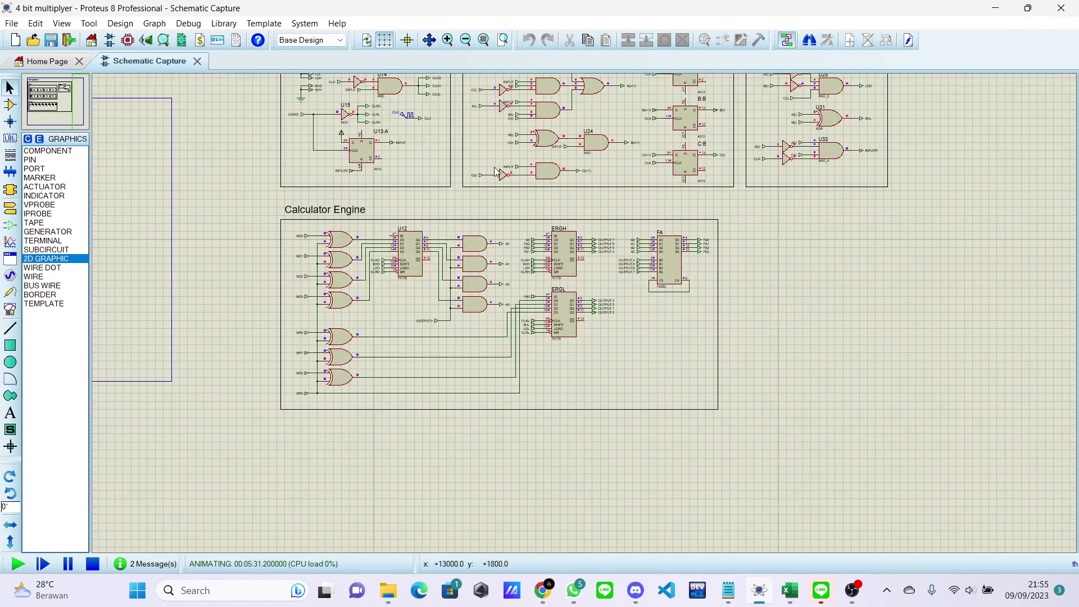
# Step: Stop the running circuit simulation
pyautogui.scroll(1, 524, 264)
pyautogui.click(92, 564)
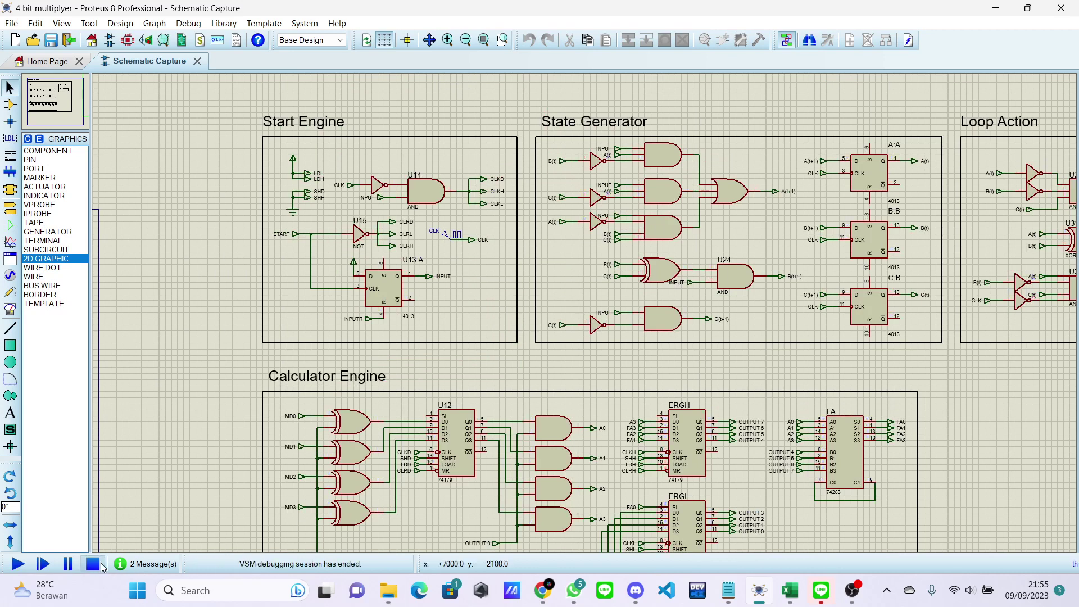
pyautogui.scroll(-2, 230, 481)
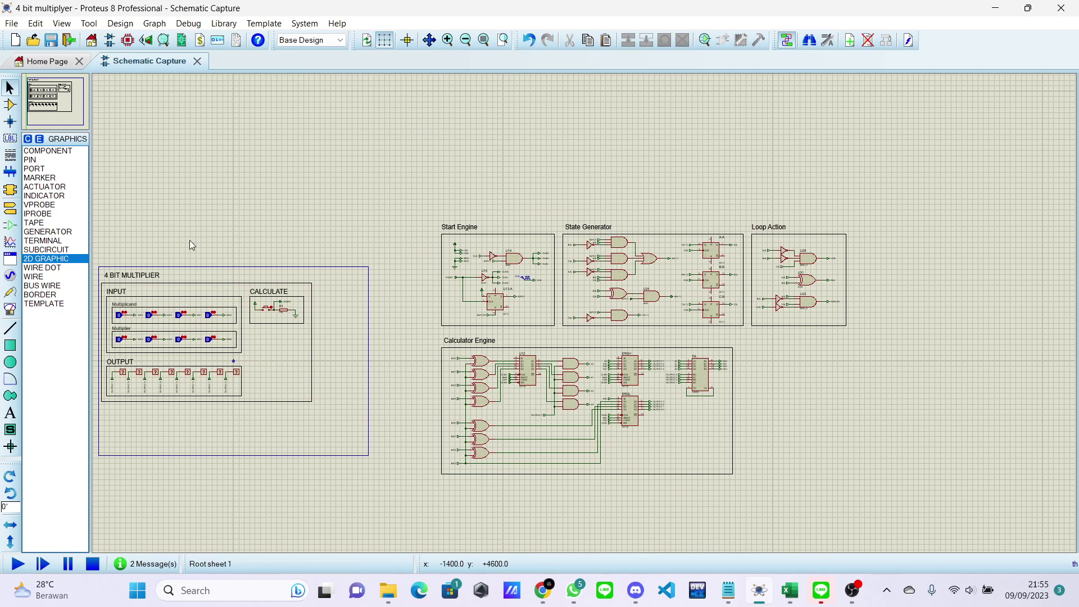
pyautogui.scroll(1, 132, 405)
pyautogui.scroll(-1, 585, 318)
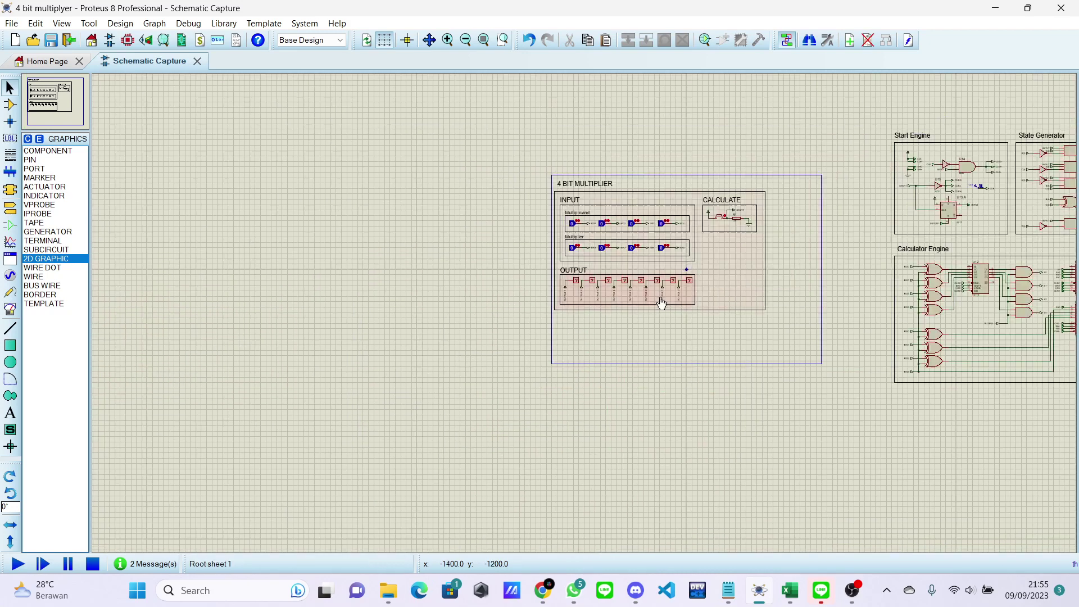
pyautogui.scroll(1, 921, 228)
pyautogui.scroll(-1, 629, 317)
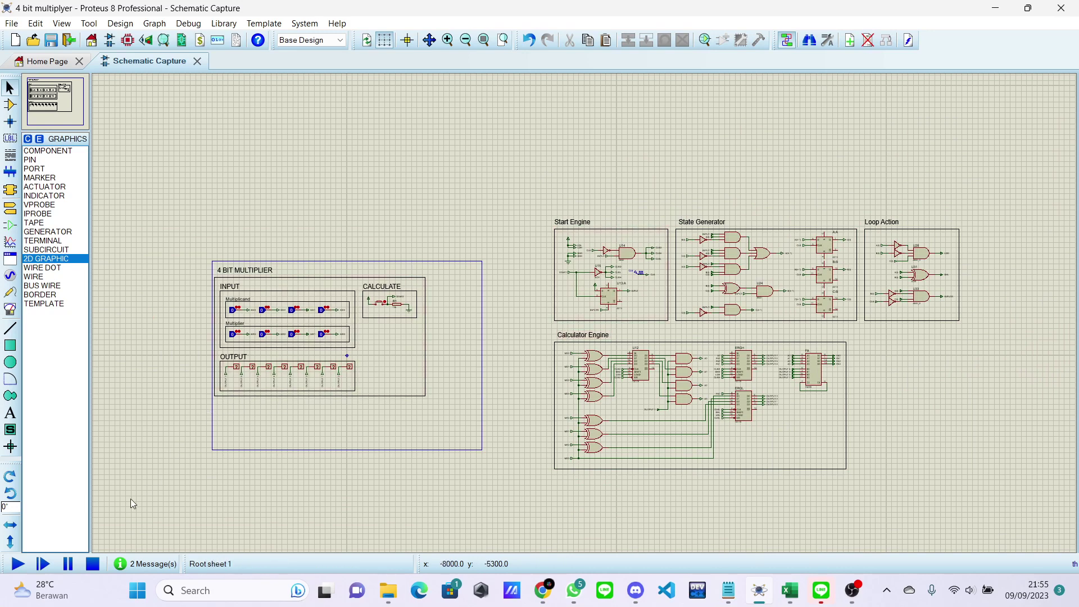
pyautogui.moveTo(44, 590)
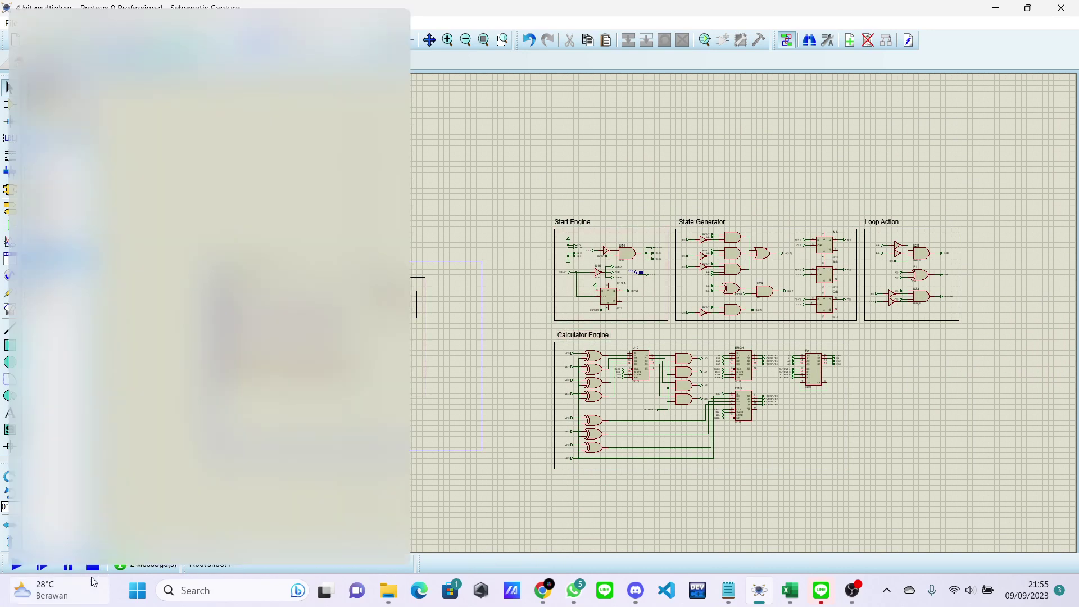